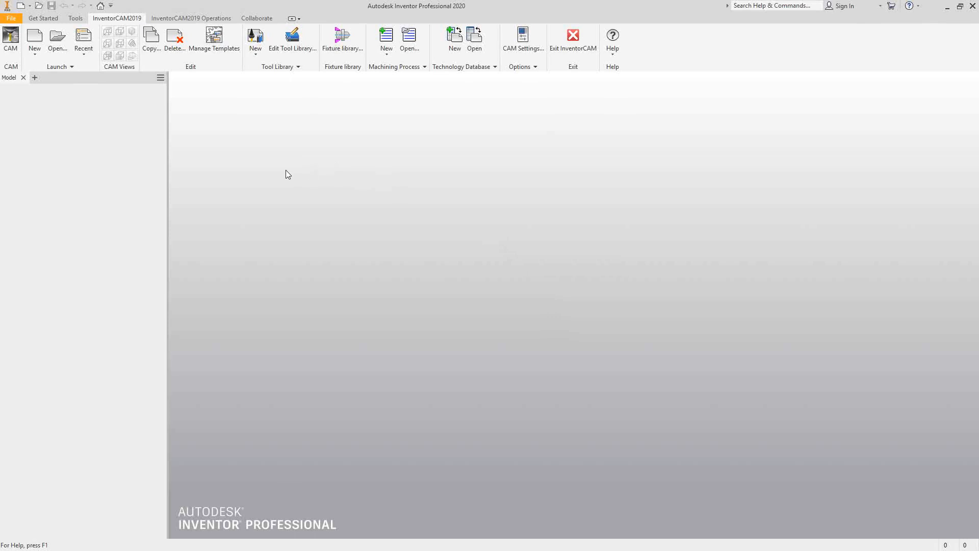
Step: Create a new mill-turn tool library named Intro Tool Table with the related machine left blank
click(258, 54)
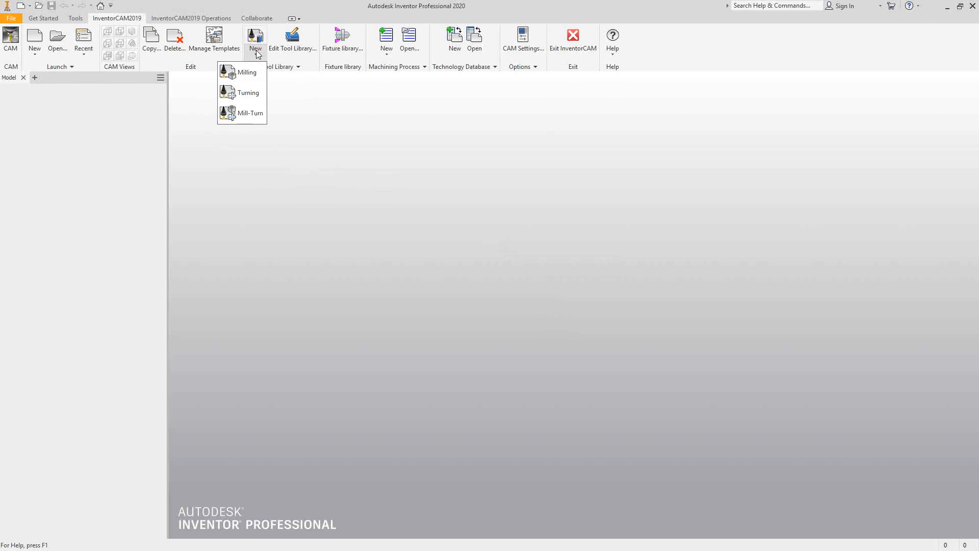
click(250, 113)
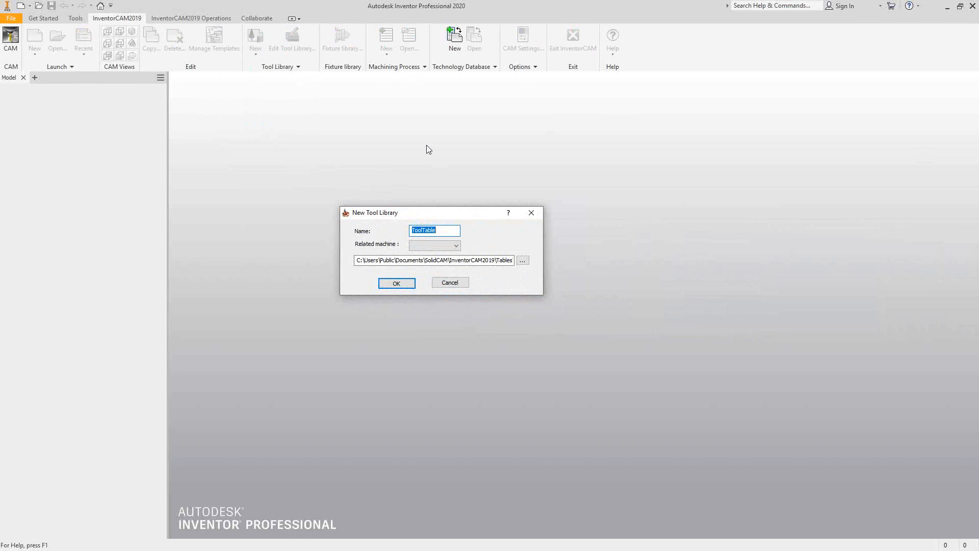
text(Intro Tool Tabl)
click(456, 246)
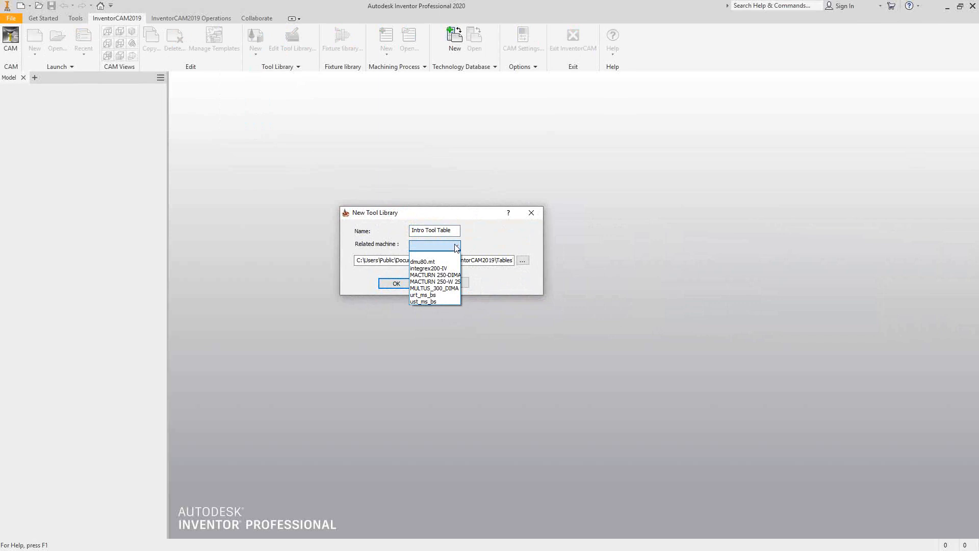
click(484, 240)
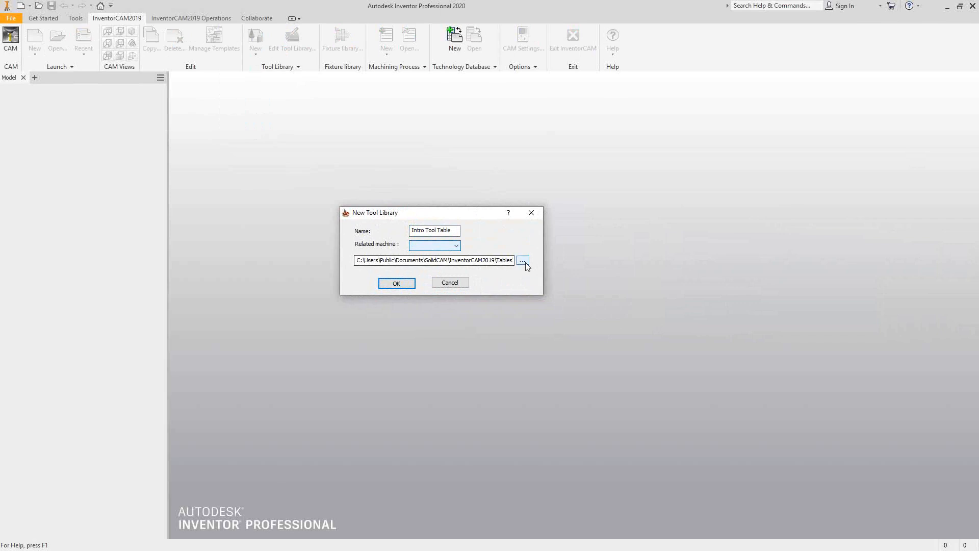
click(396, 283)
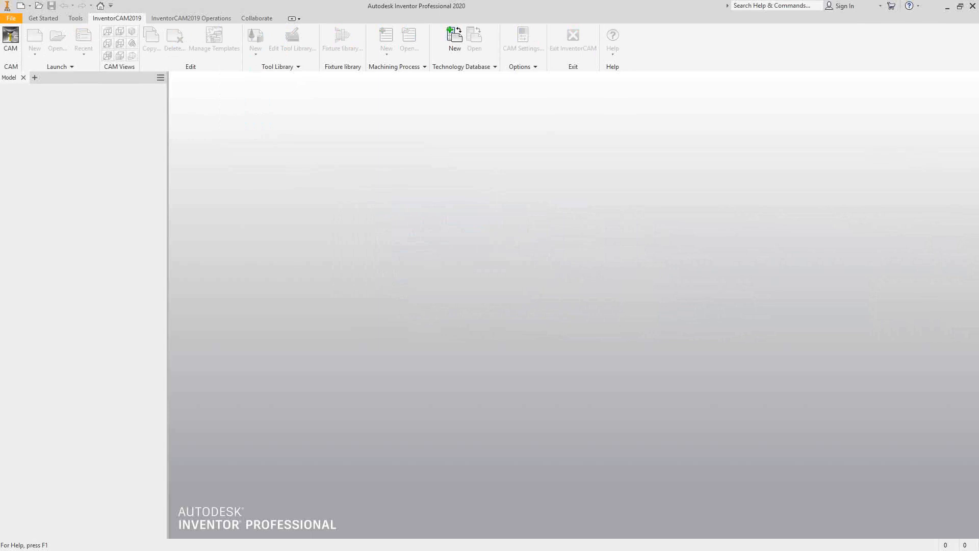
drag(590, 133, 489, 135)
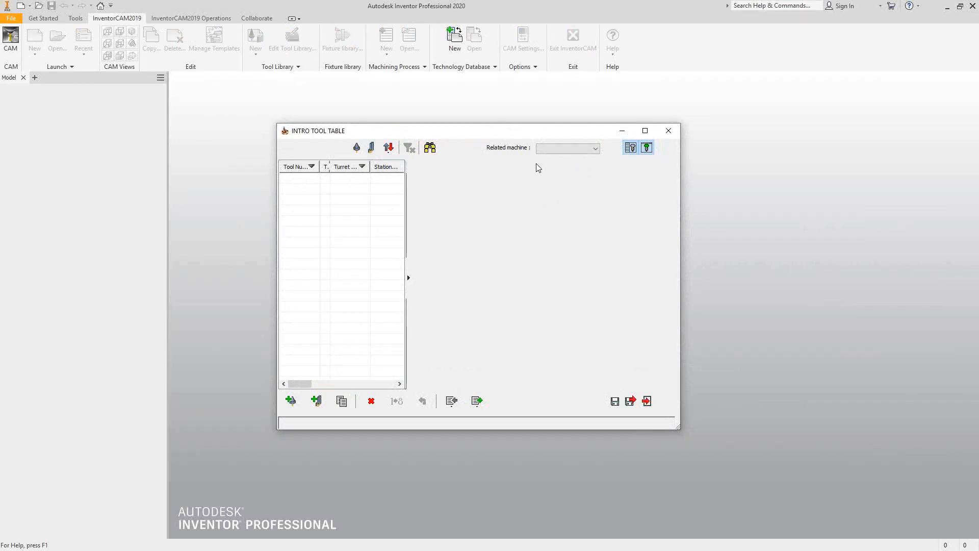
click(595, 148)
click(584, 133)
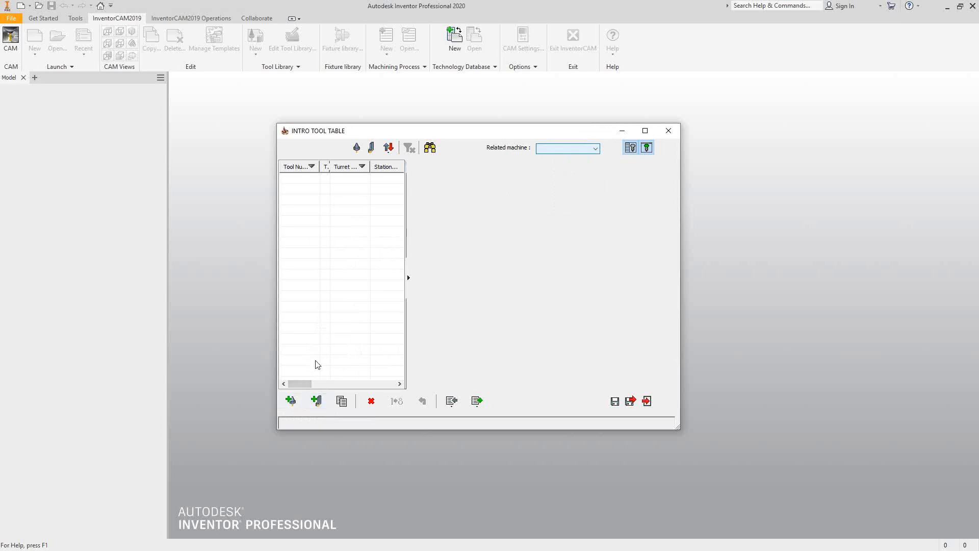
Step: Add an end mill from the milling tools to the new tool table
click(291, 402)
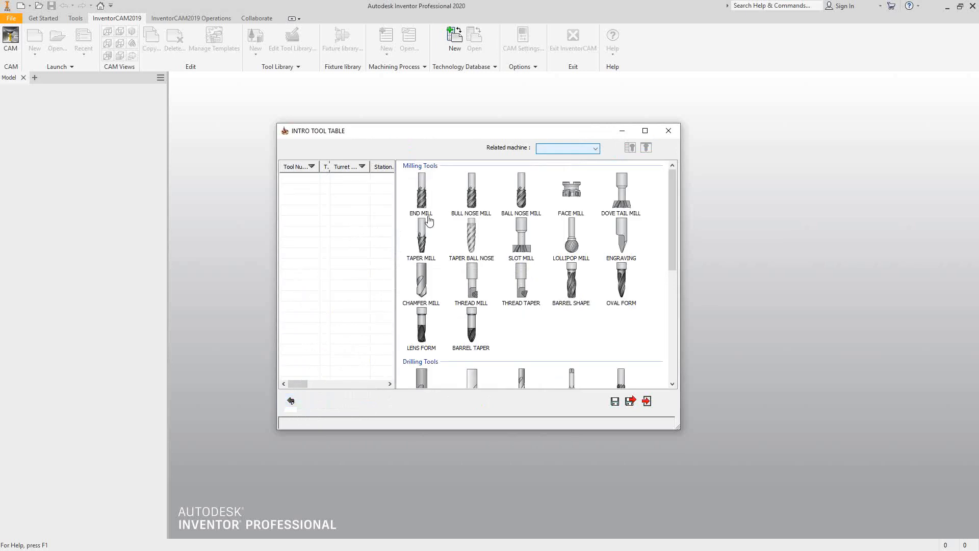
scroll(429, 221, down, 10)
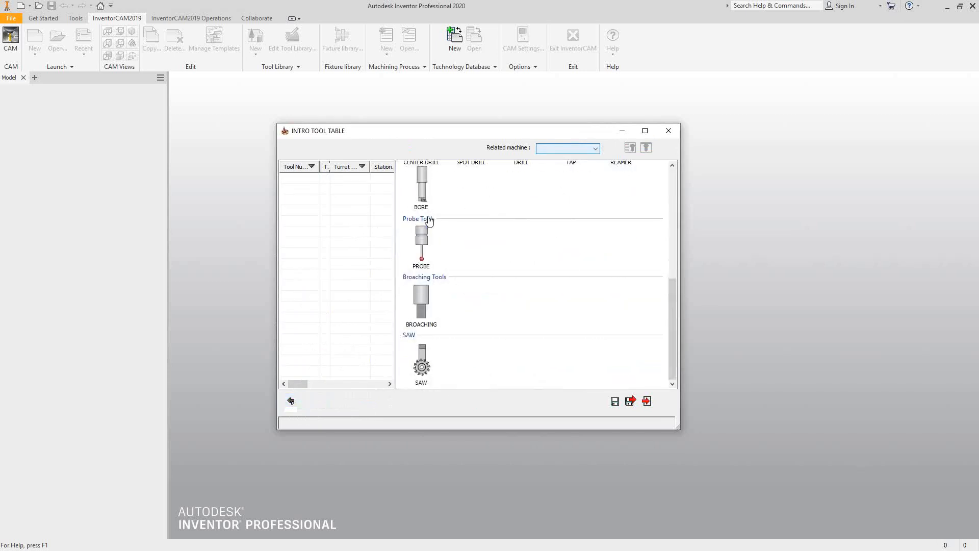
scroll(428, 220, up, 10)
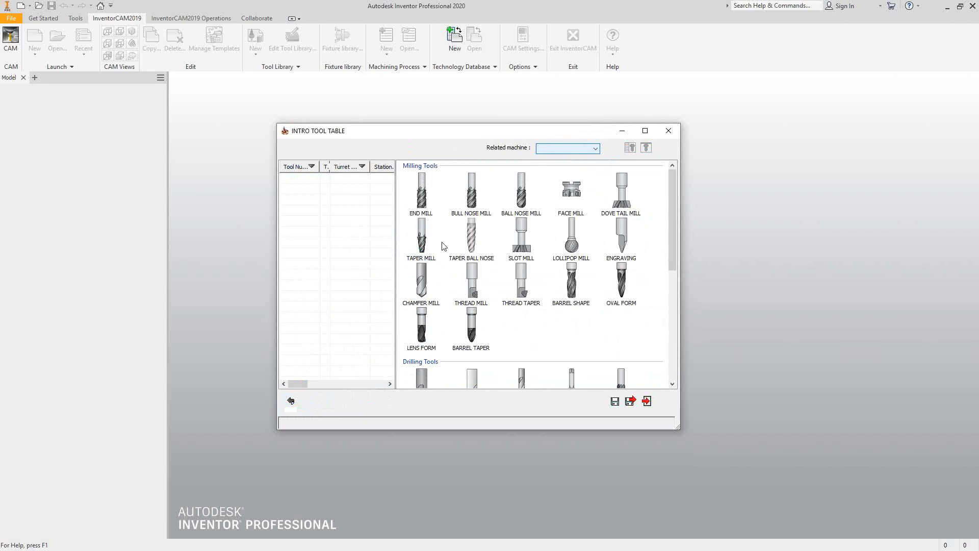
click(422, 196)
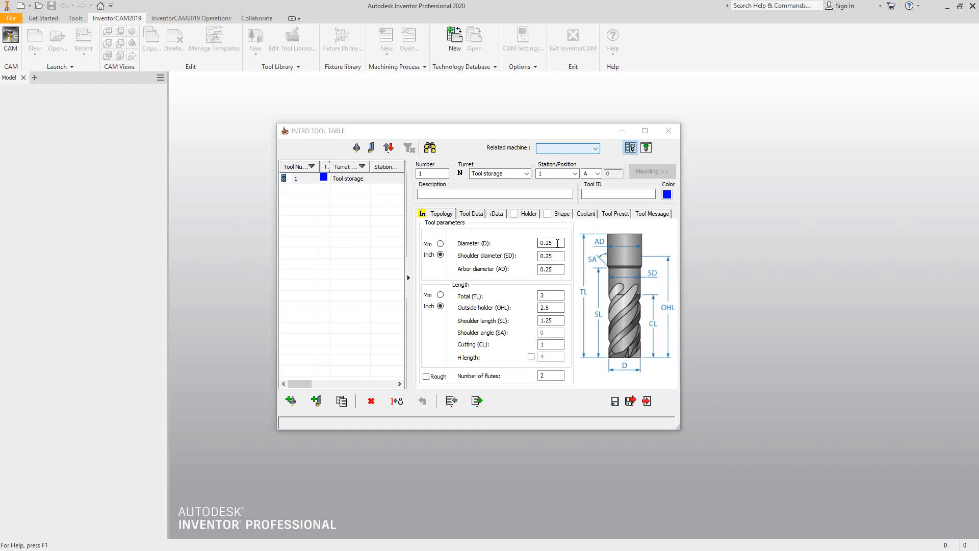
Step: Examine the end mill's diameter, length and flute parameters against the dimension diagram
drag(560, 244, 543, 256)
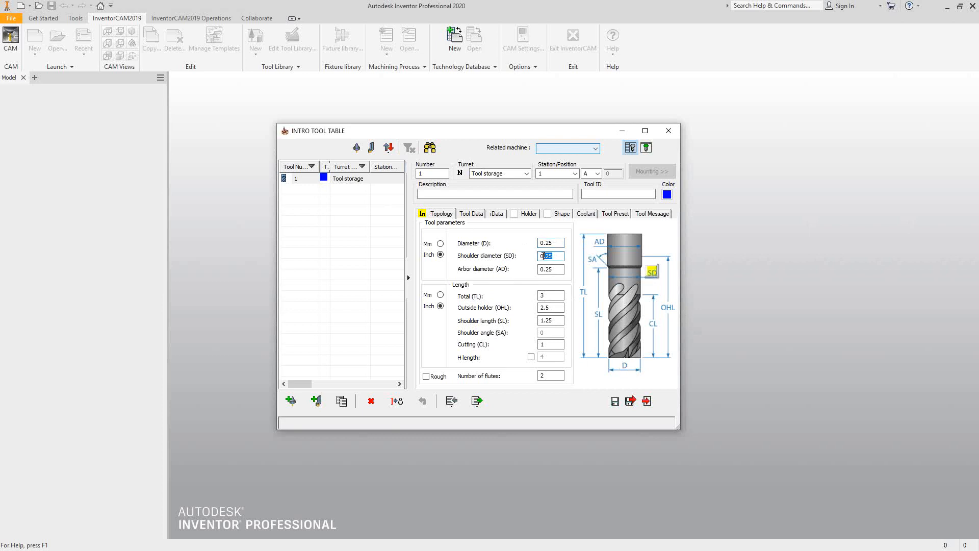
key(Tab)
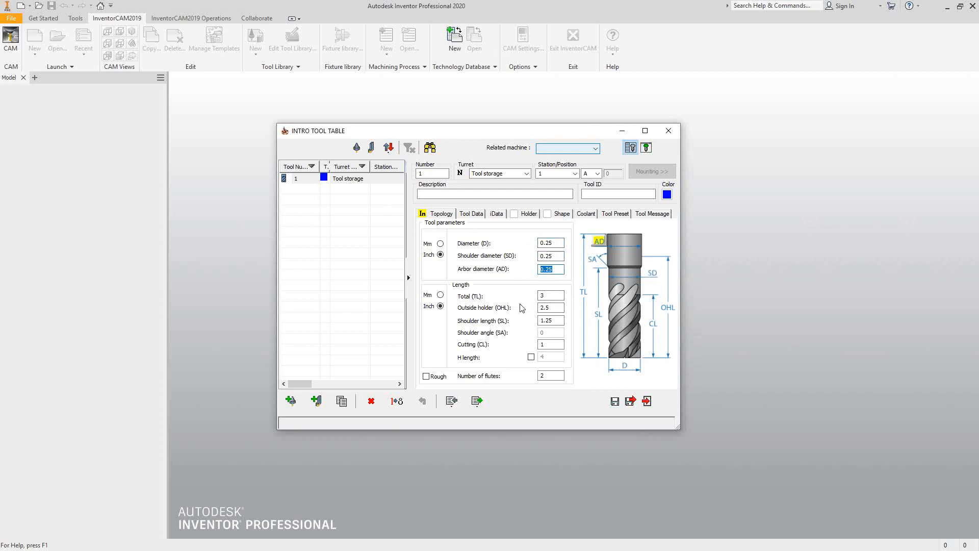
drag(553, 295, 522, 312)
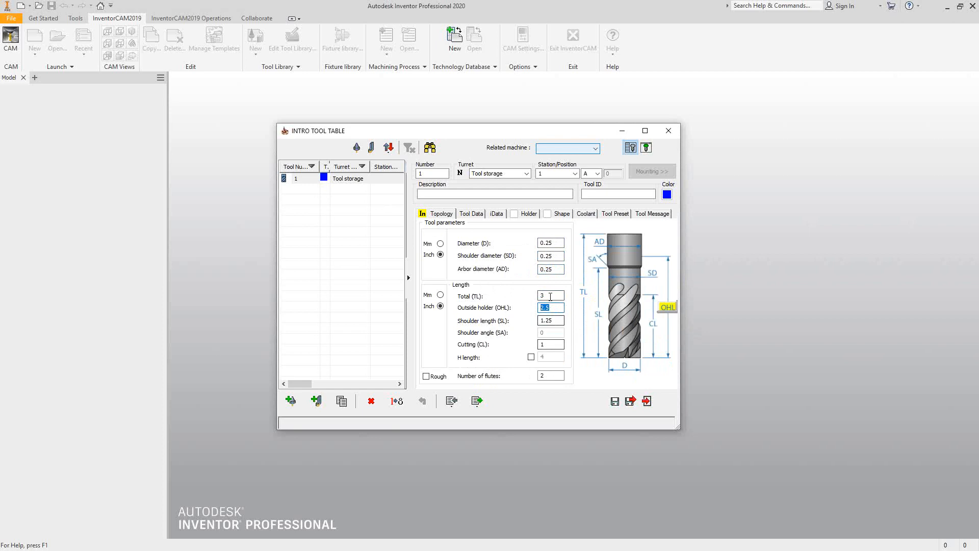
drag(549, 296, 515, 316)
click(553, 320)
key(Tab)
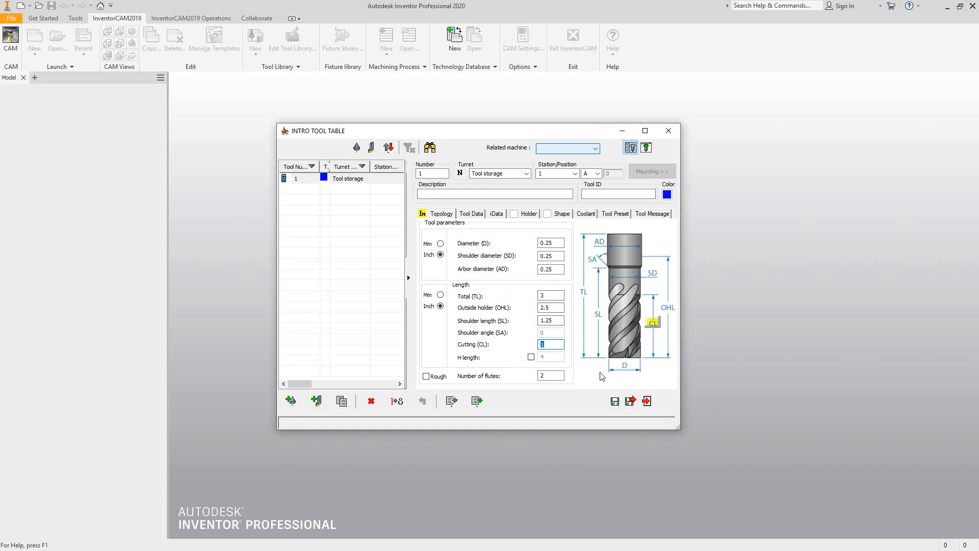
click(562, 374)
Step: Show the tool picture preview and enlarge it beside the tool table
click(647, 148)
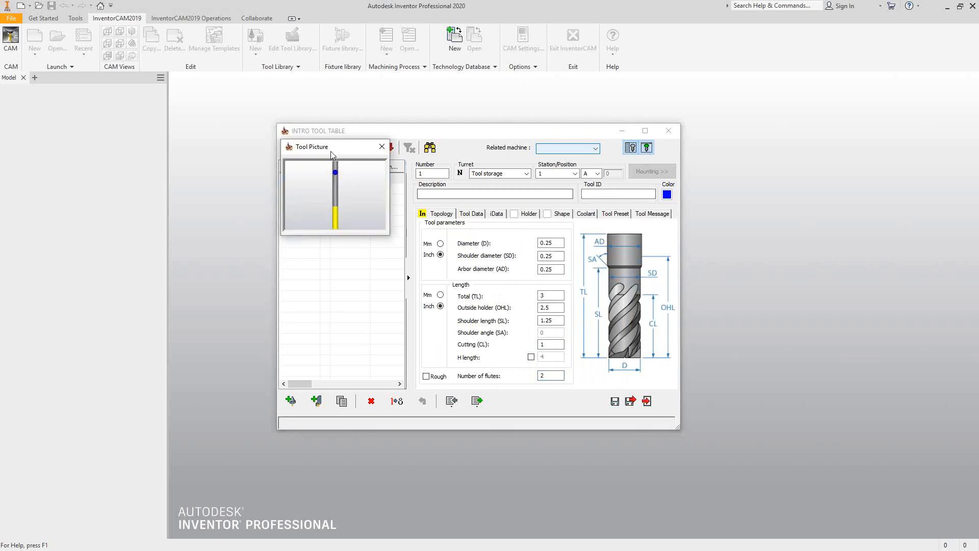
drag(332, 136, 124, 159)
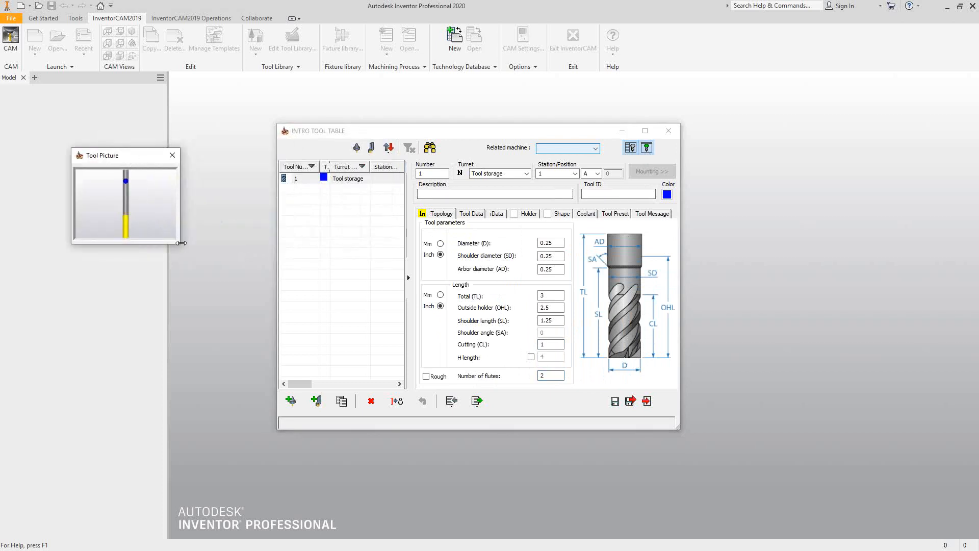
drag(179, 247, 264, 383)
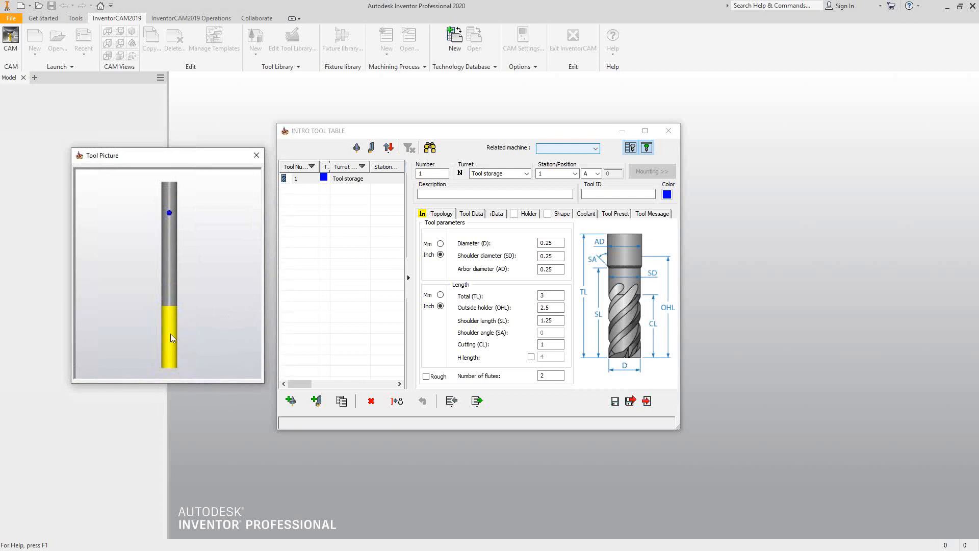
Step: Try a cutting length of 0.25 inch on the end mill, check the preview, and return it to 1 inch
click(550, 344)
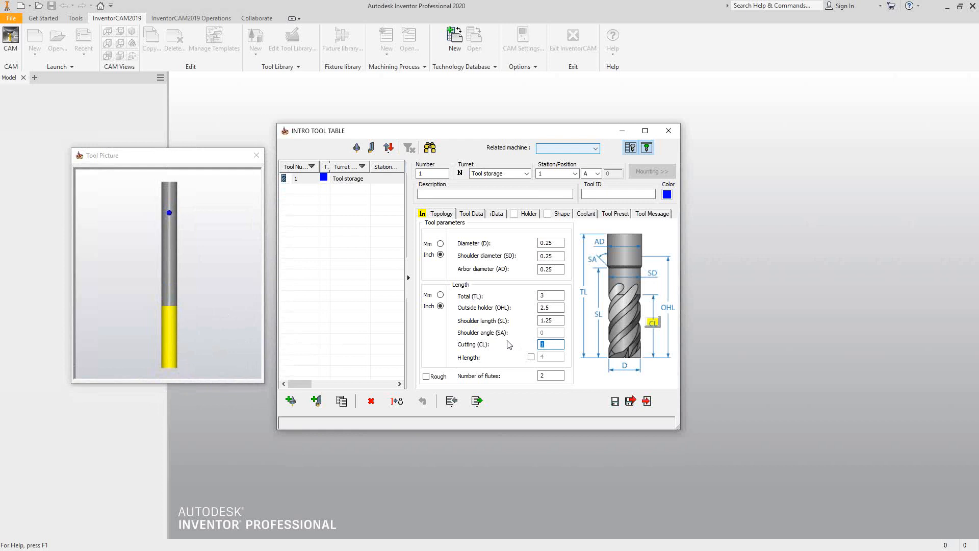
text(.25)
key(Tab)
click(252, 331)
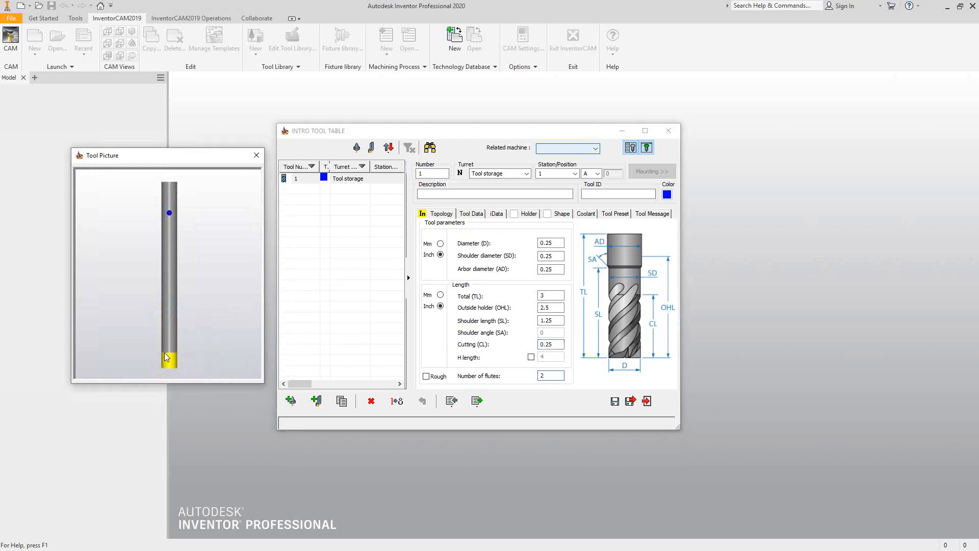
click(553, 344)
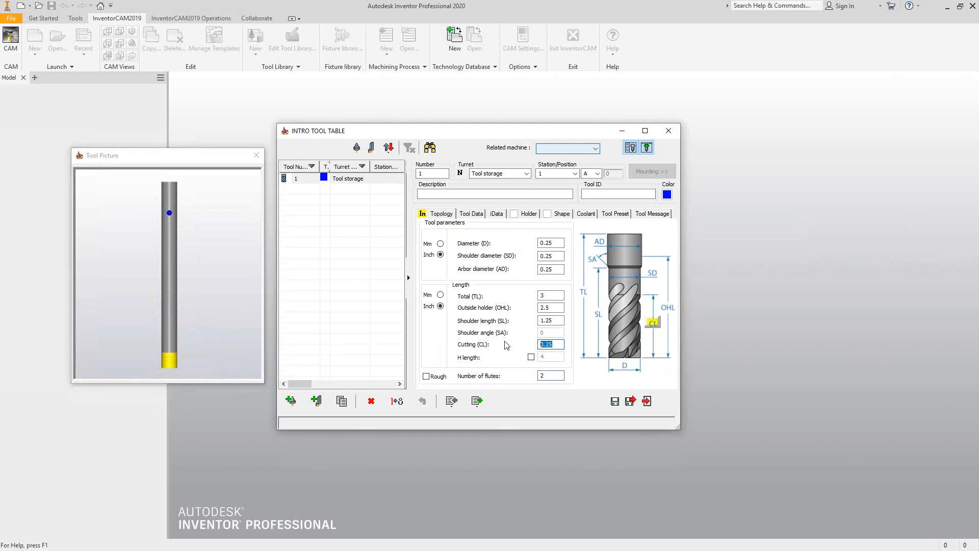
text(1)
click(189, 289)
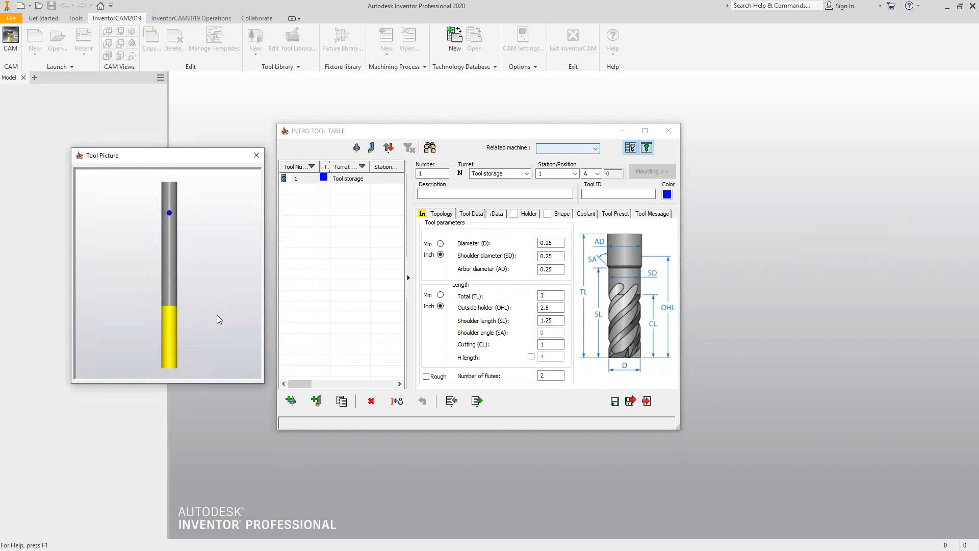
Step: Review the end mill's feed and spin data, material database and tool material options
click(472, 214)
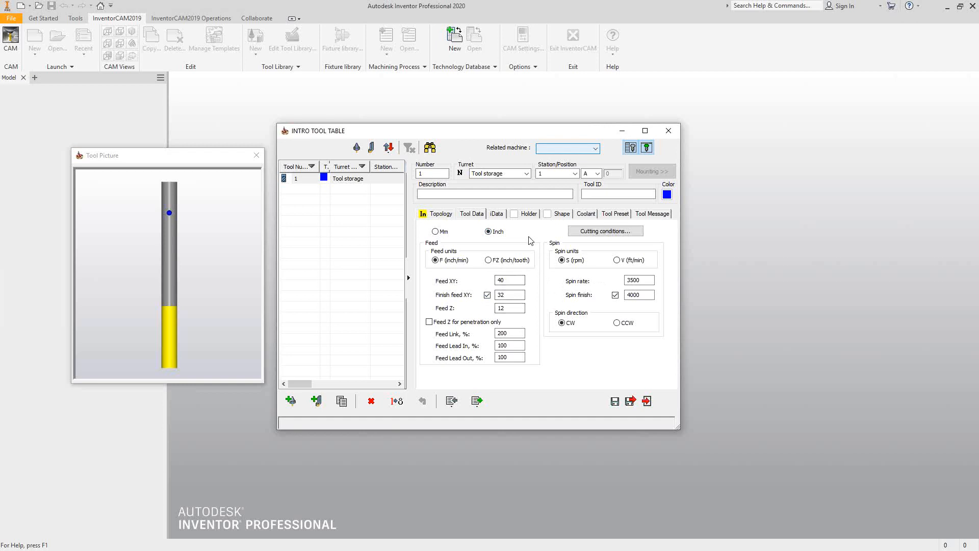
click(498, 214)
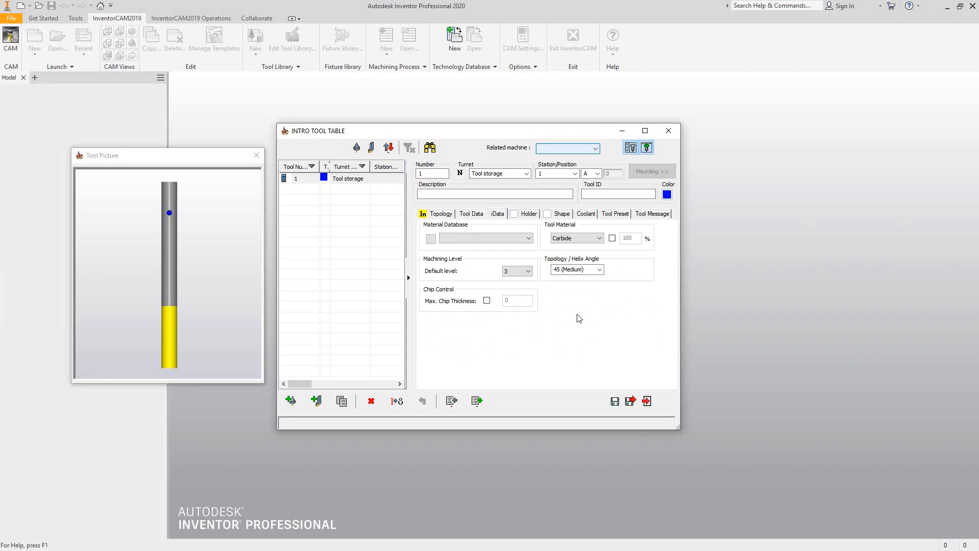
click(529, 238)
click(529, 240)
click(598, 238)
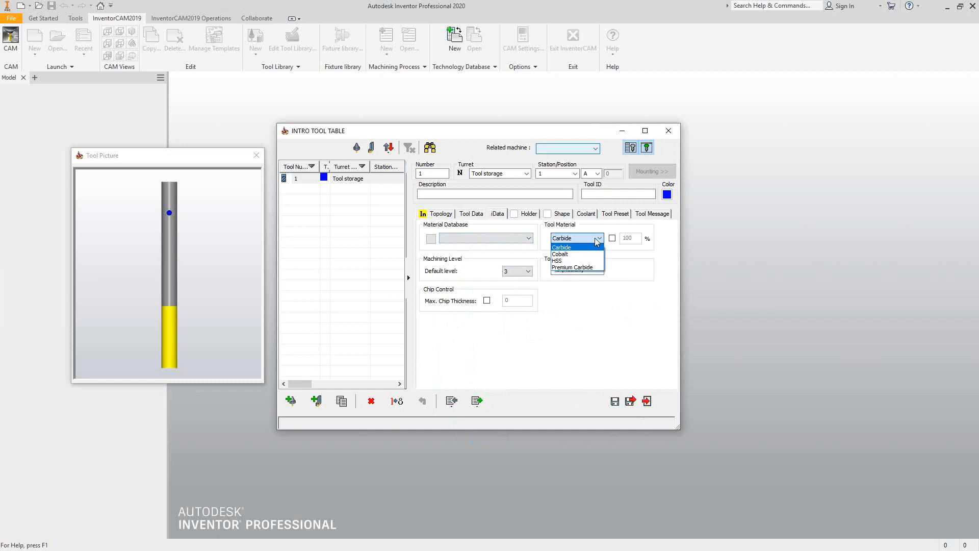
click(595, 239)
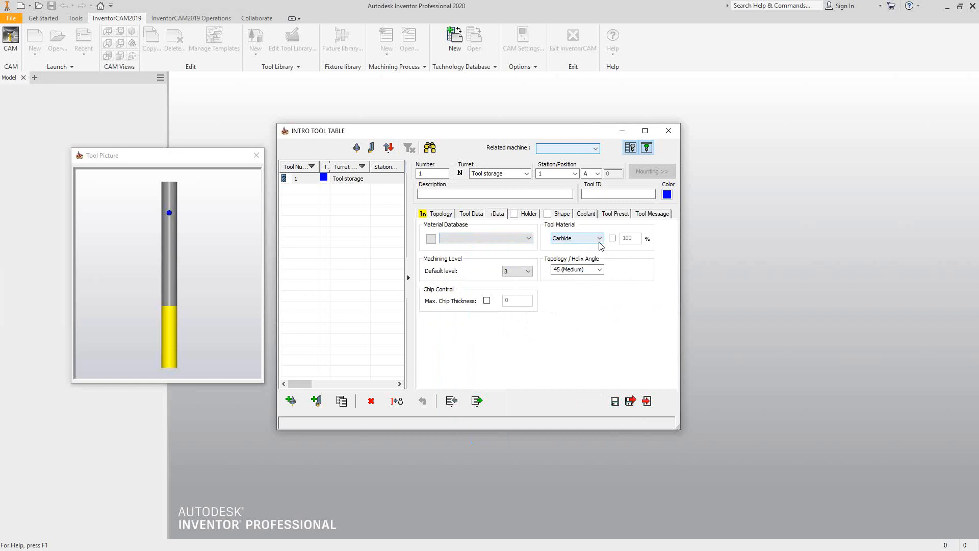
Step: Set the end mill's helix angle to 37 and look over the default machining levels
click(599, 270)
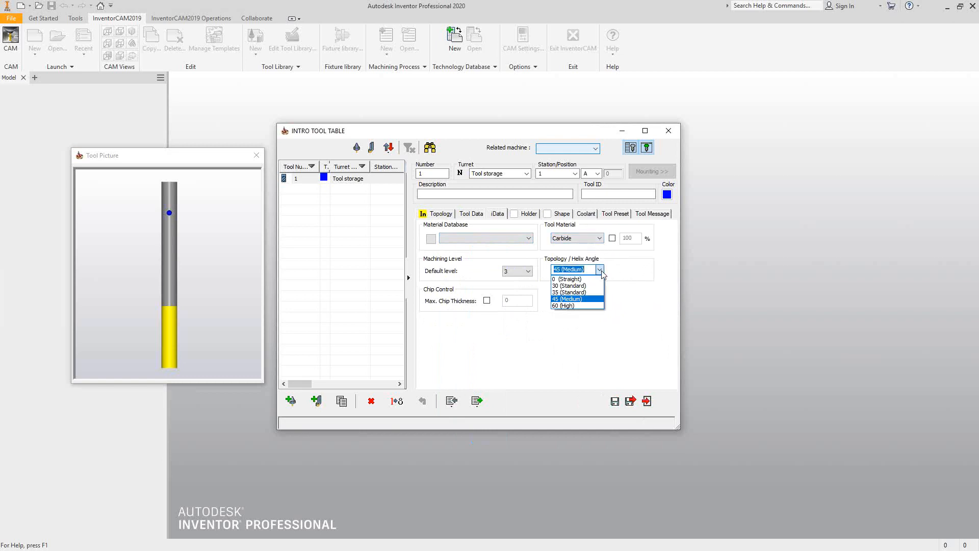
click(630, 300)
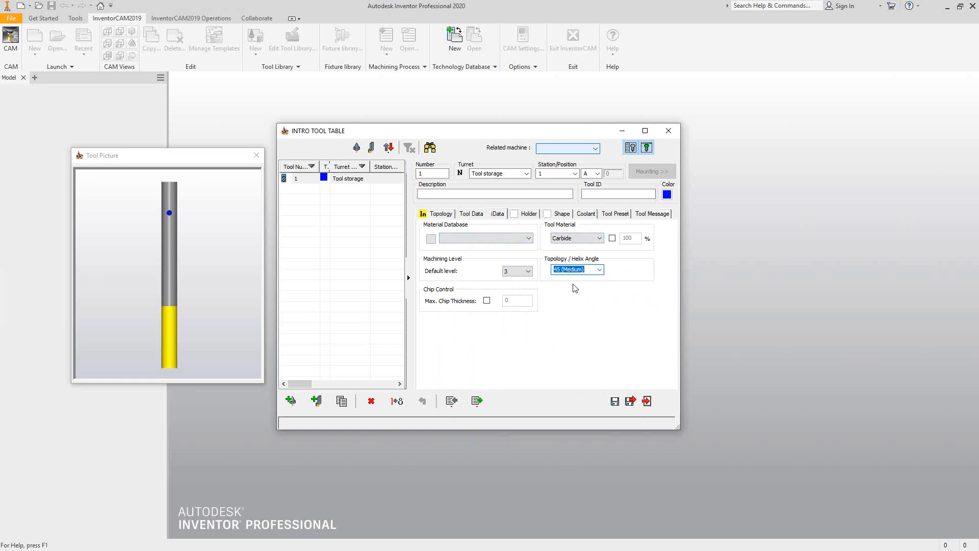
text(37)
click(528, 272)
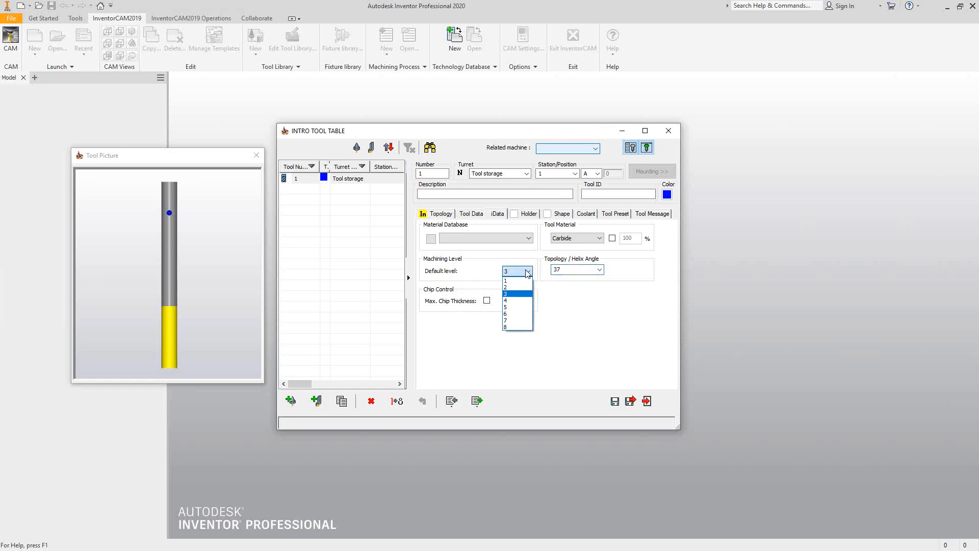
click(527, 272)
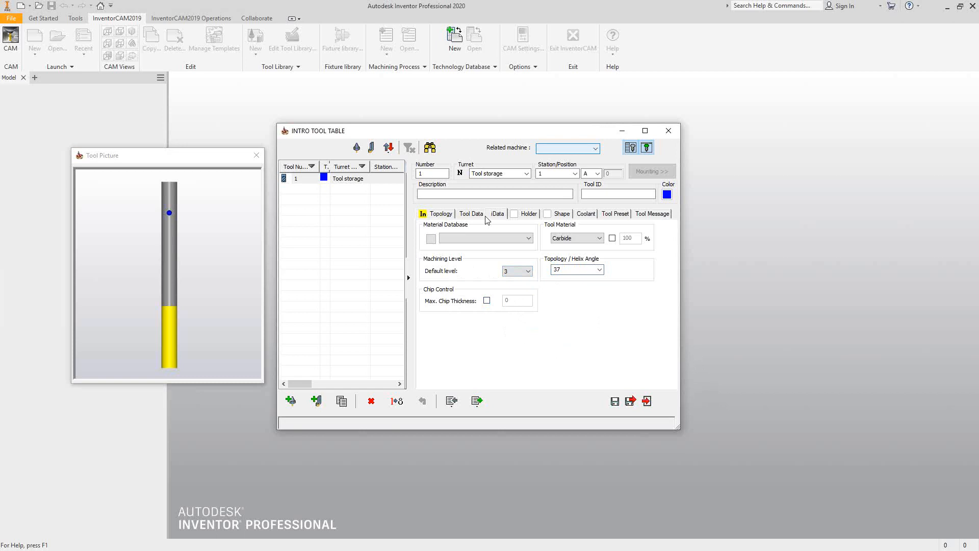
Step: Review the holders and custom shapes available for the end mill
click(522, 215)
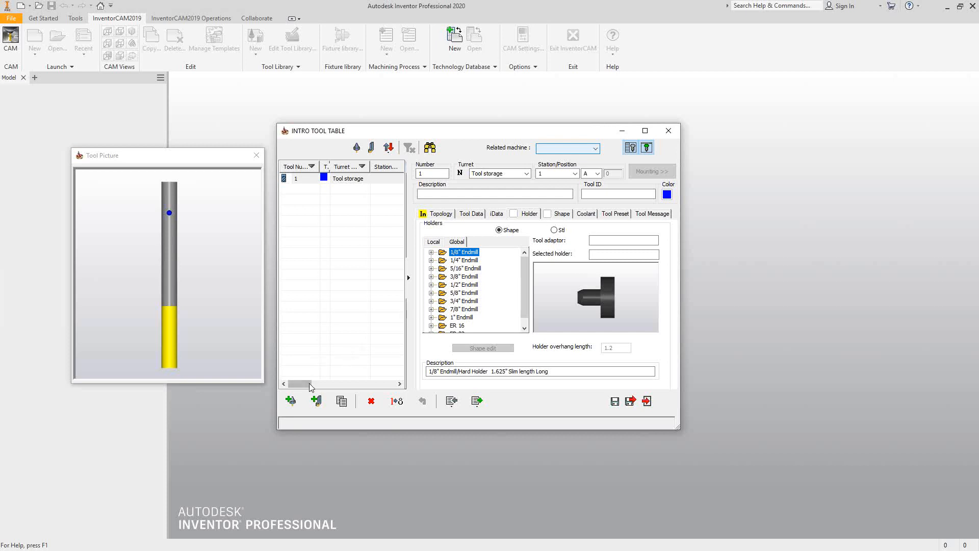
click(291, 401)
click(290, 401)
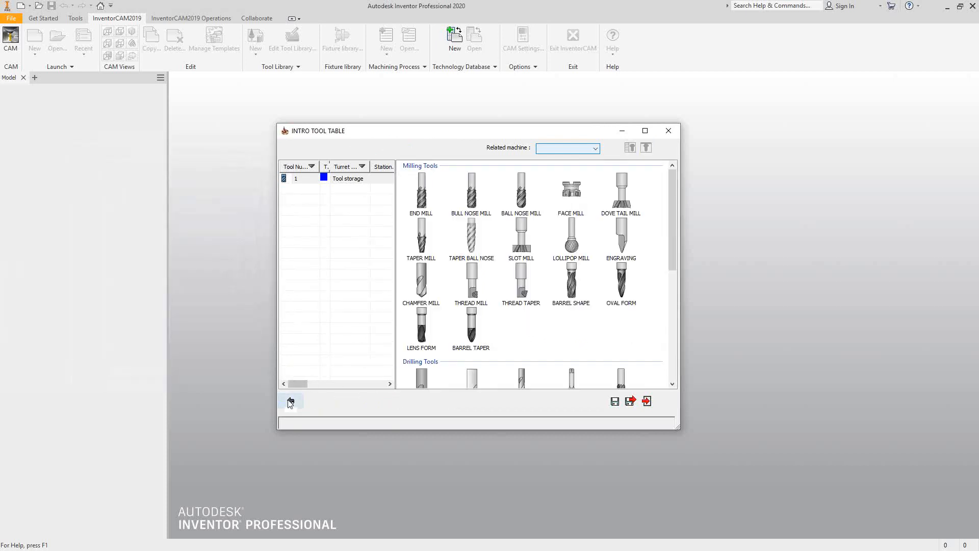
click(559, 214)
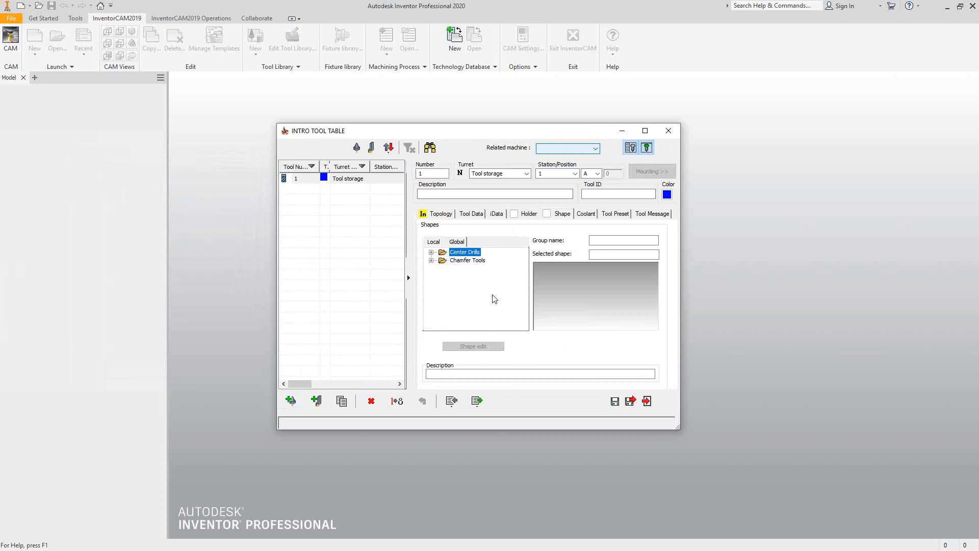
Step: Add a composite external turning tool (Ext. Turning) to the tool table as tool 2
click(305, 179)
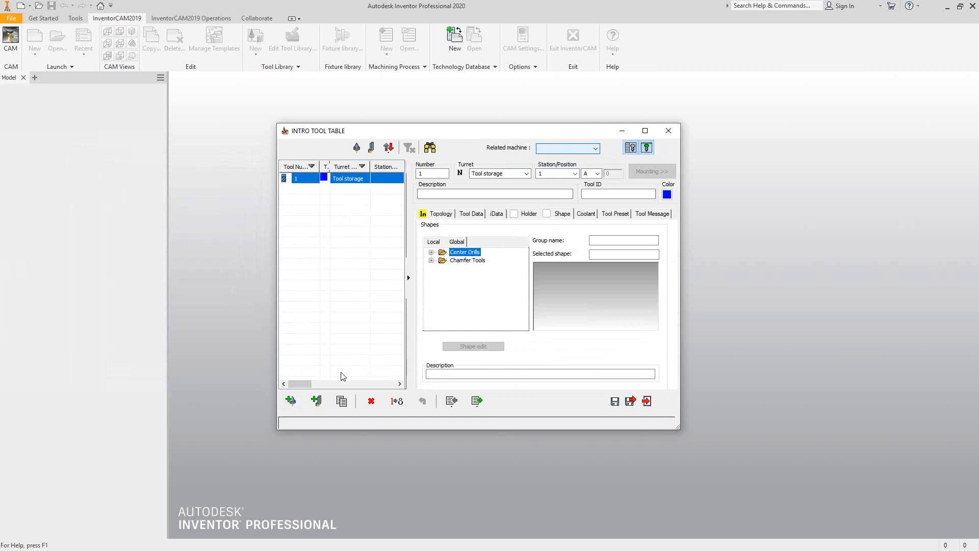
click(317, 400)
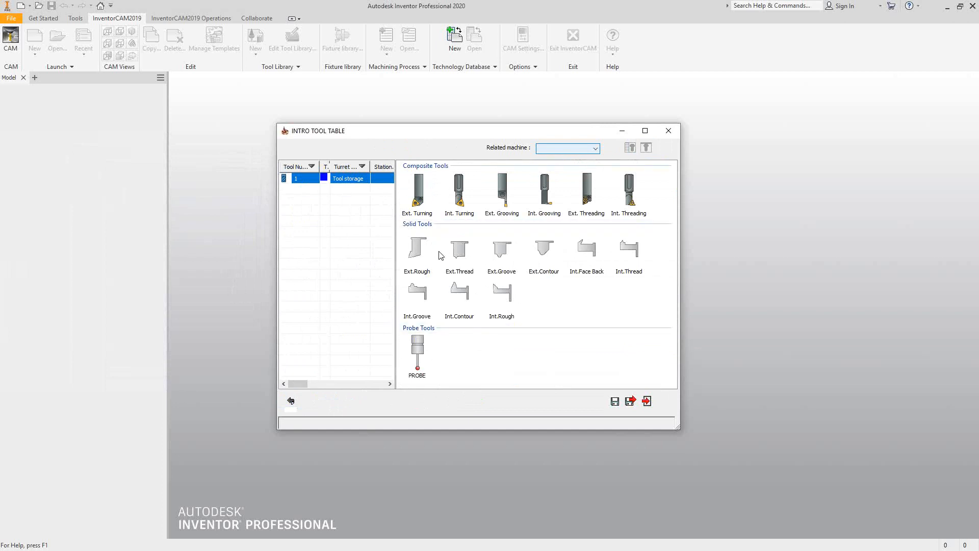
click(418, 195)
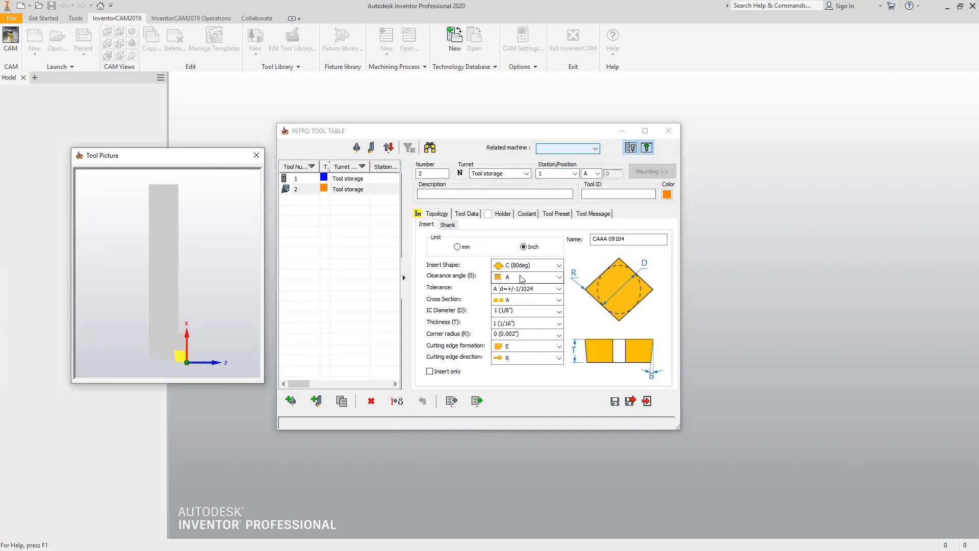
drag(628, 240, 580, 251)
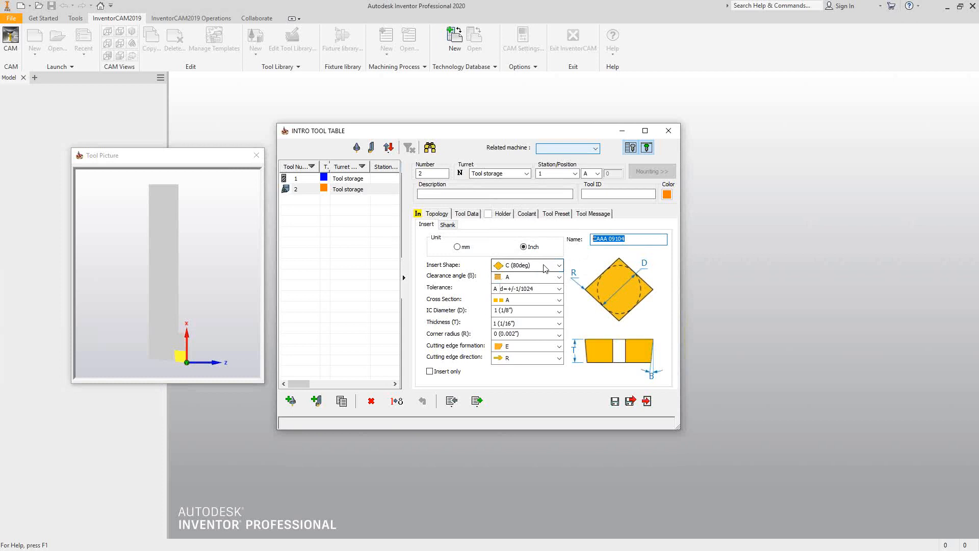
Step: Set the turning insert's clearance angle to N and its tolerance to M
click(558, 278)
scroll(525, 378, down, 3)
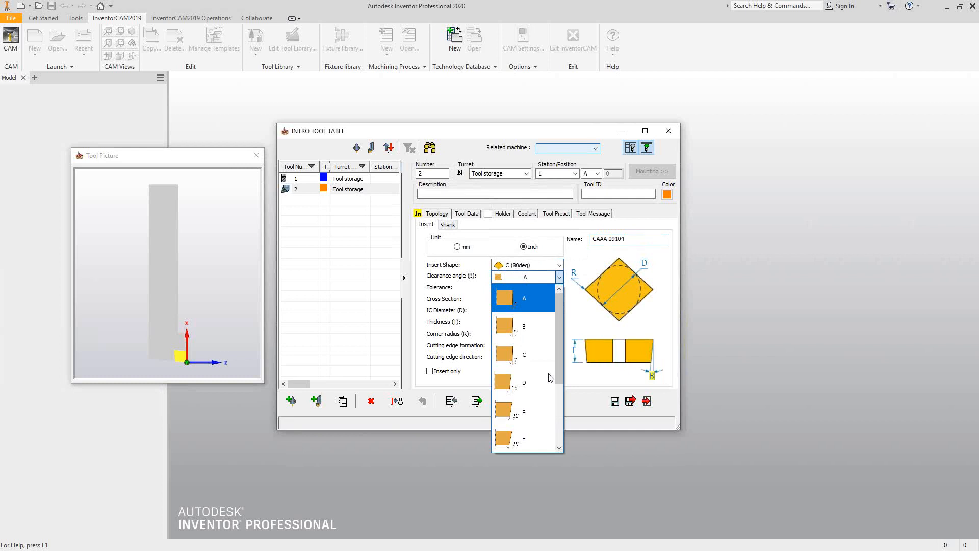
click(524, 410)
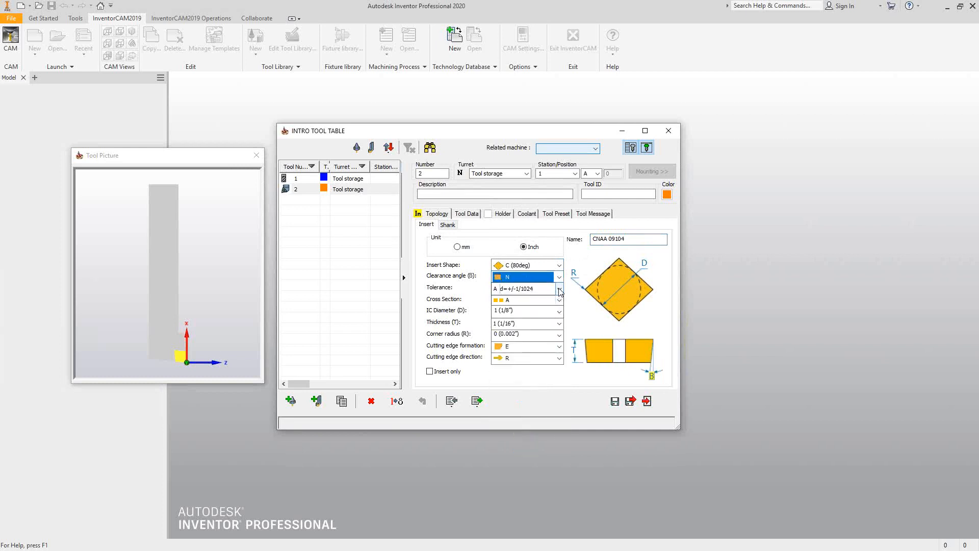
click(559, 288)
scroll(515, 326, down, 2)
click(513, 324)
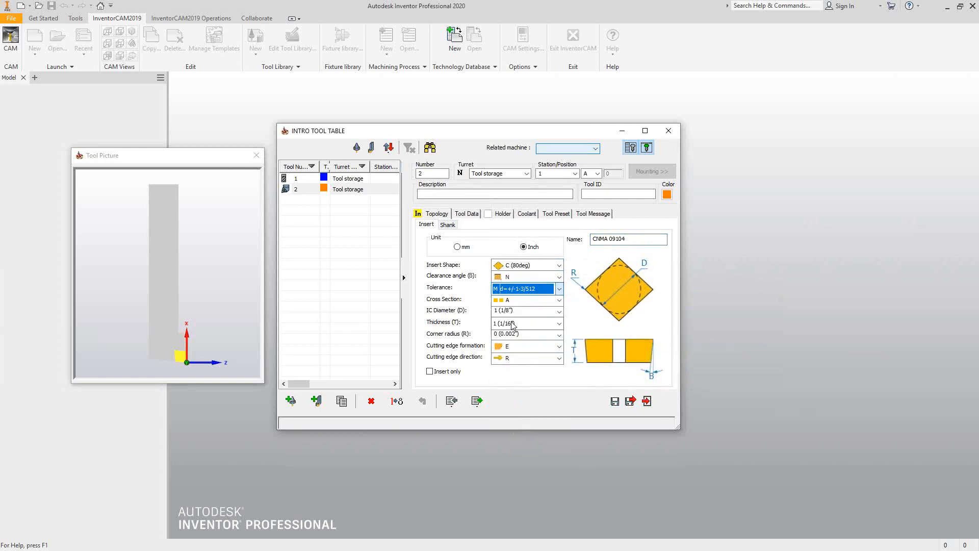
Step: Set the insert's cross section to G and its IC diameter to 4 (1/2")
click(559, 300)
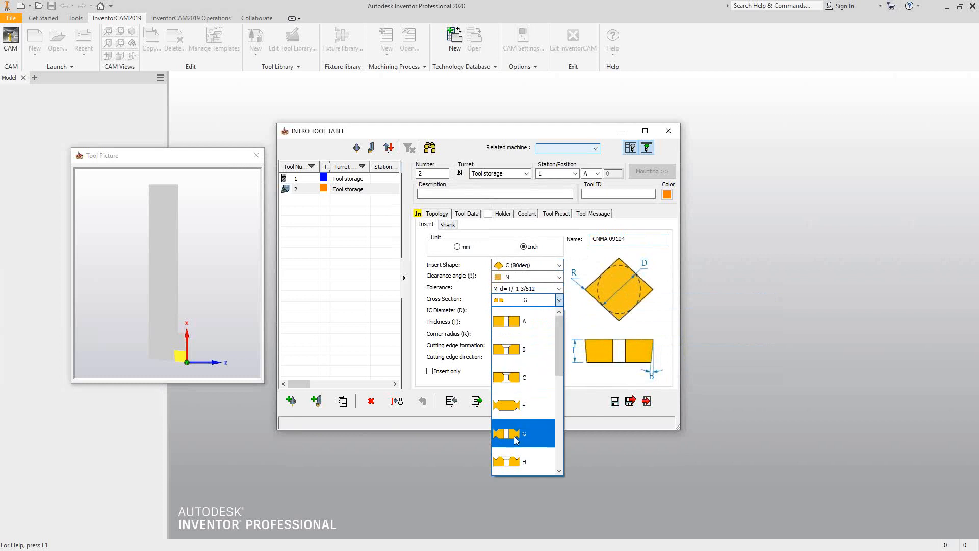
click(516, 435)
click(558, 311)
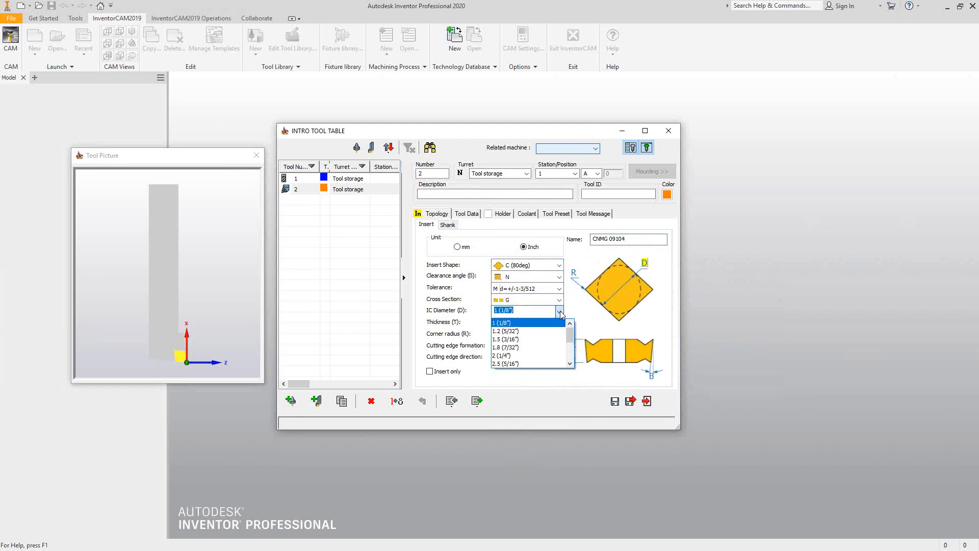
scroll(517, 335, down, 1)
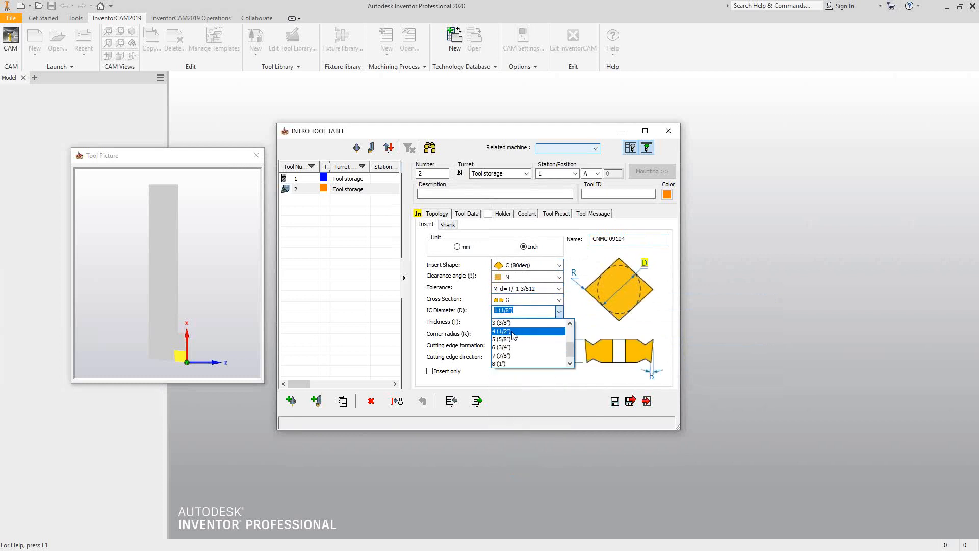
click(517, 331)
Step: Set the insert's thickness to 3 (3/16") and corner radius to 2 (1/32"), keeping the cutting edge direction at R
click(559, 323)
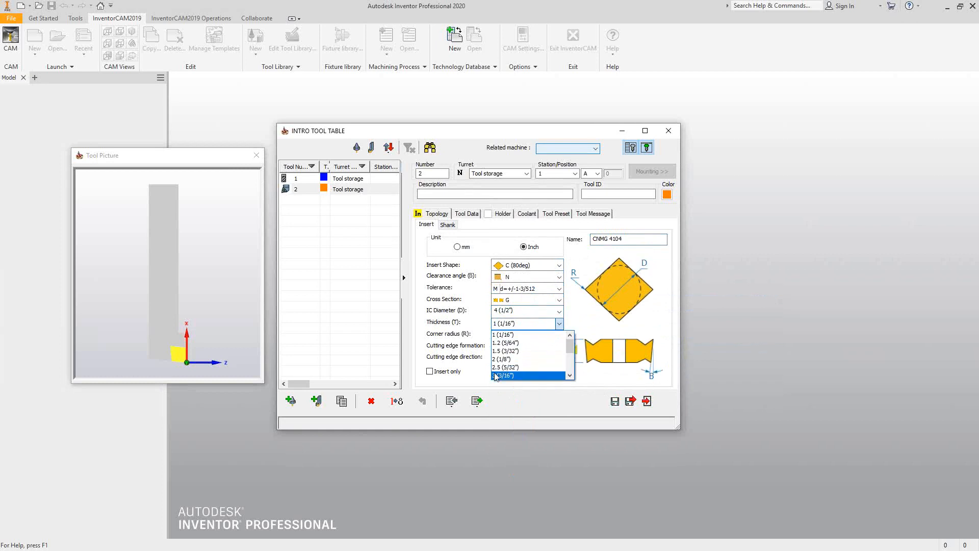
click(528, 375)
click(558, 335)
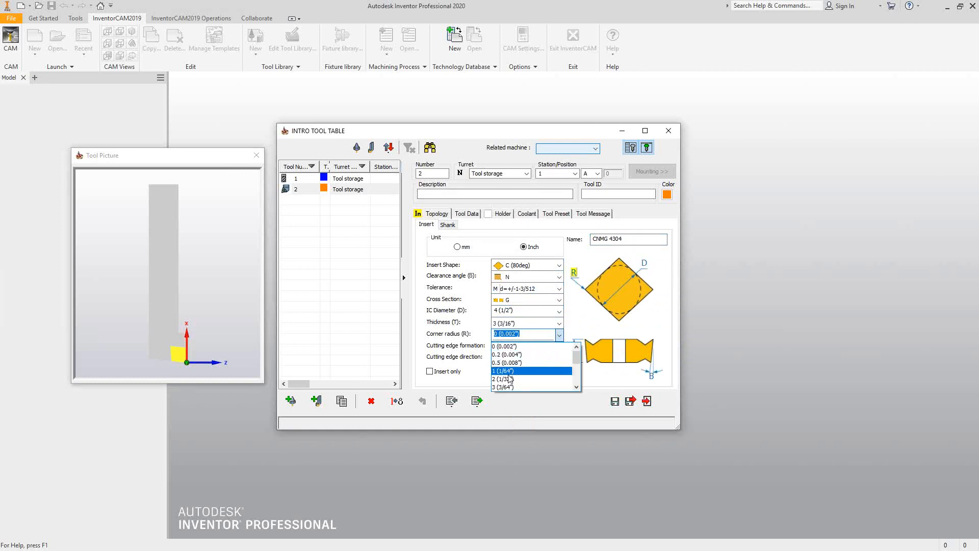
click(512, 379)
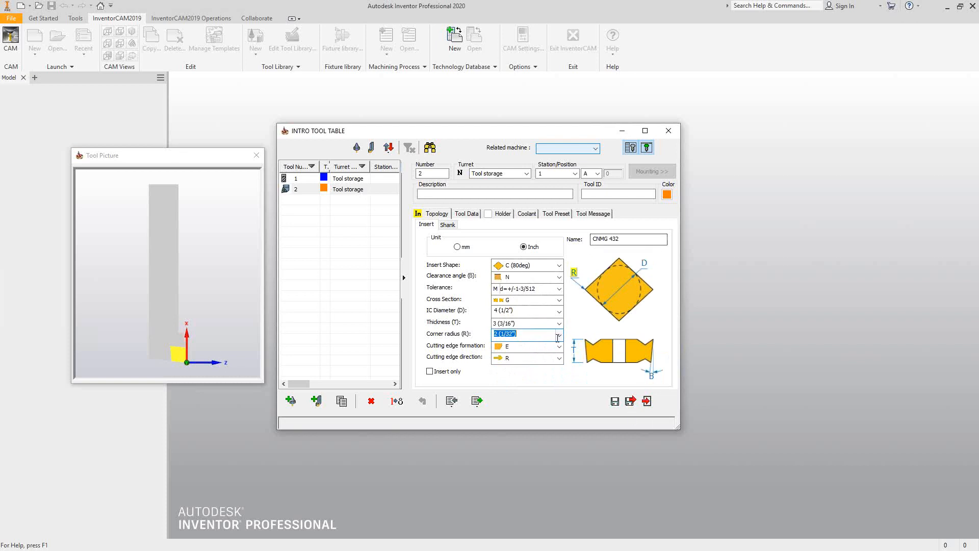
key(Tab)
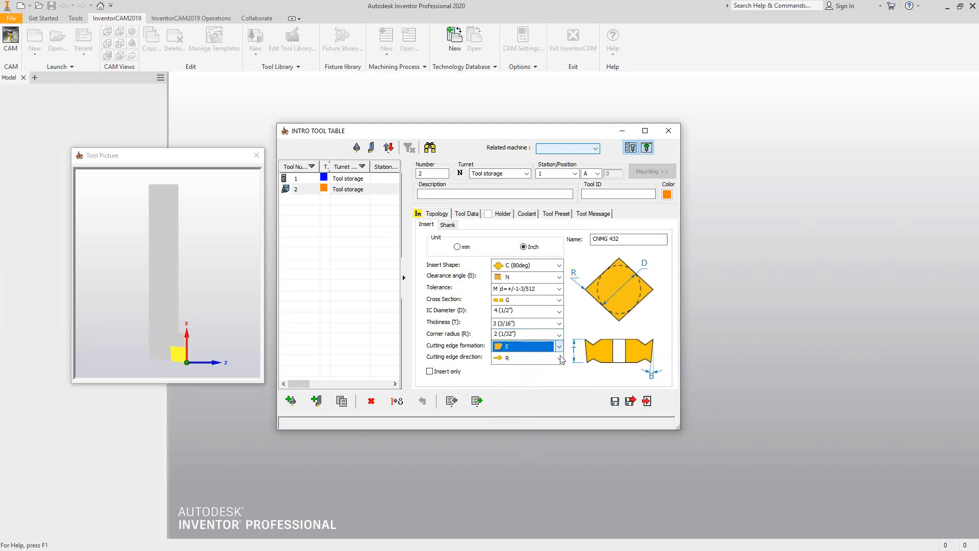
click(559, 358)
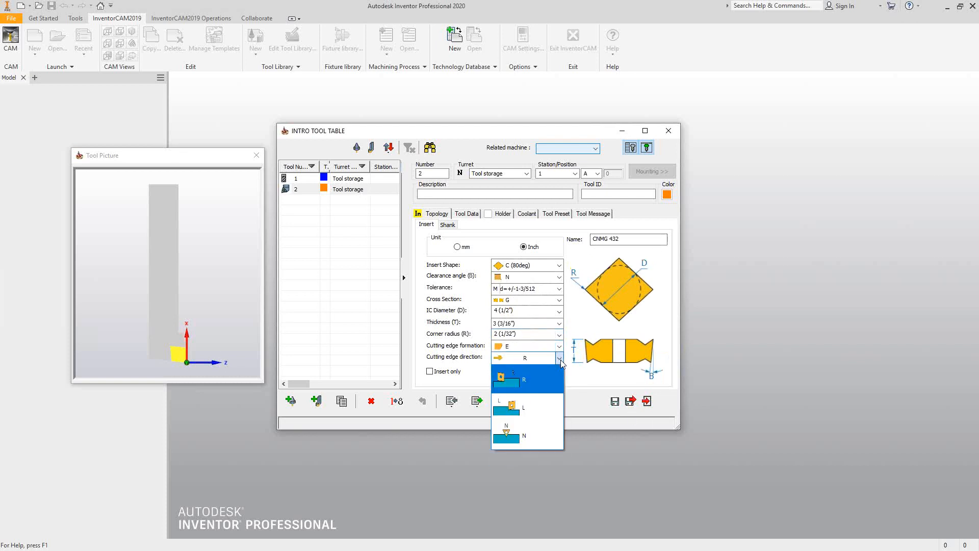
click(561, 360)
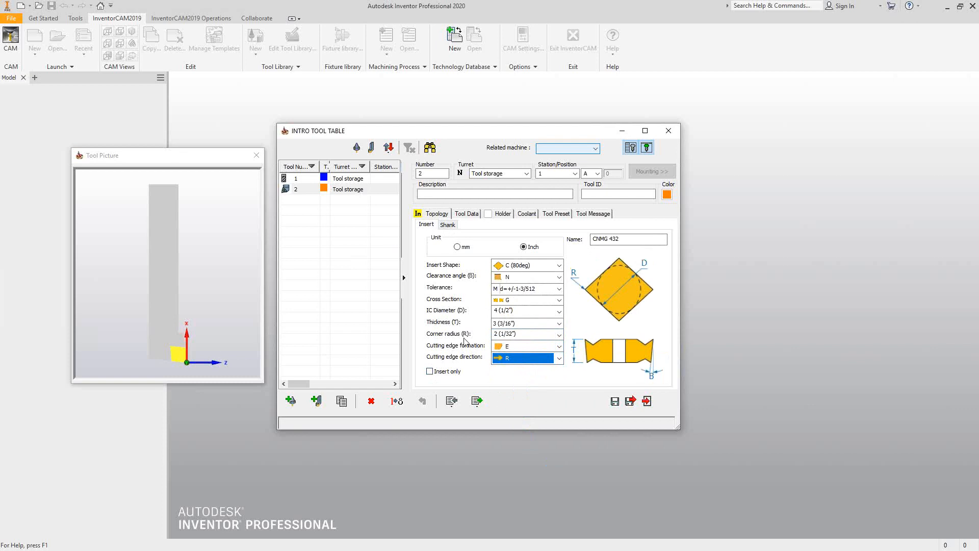
Step: Try the insert-only option on the turning tool, check the preview, and switch back to the insert with shank
click(123, 194)
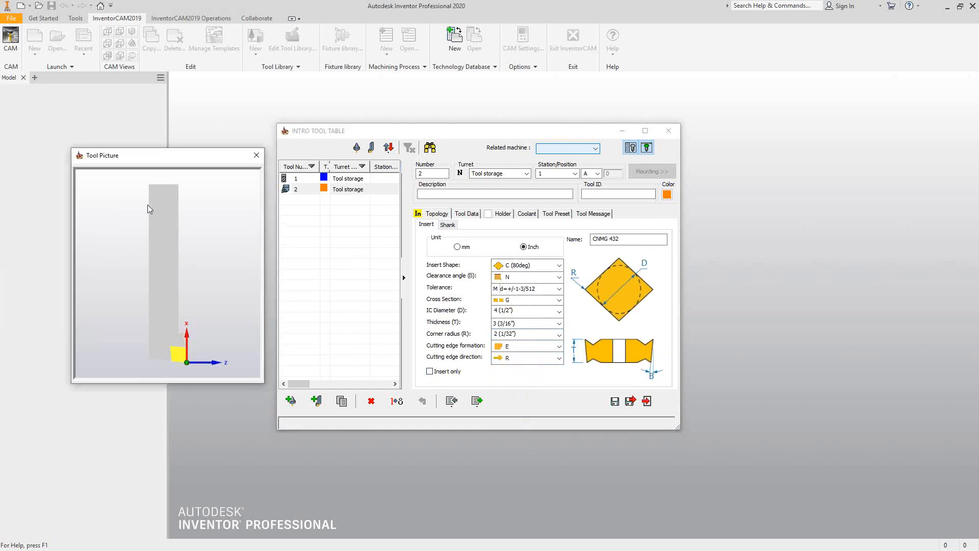
click(431, 372)
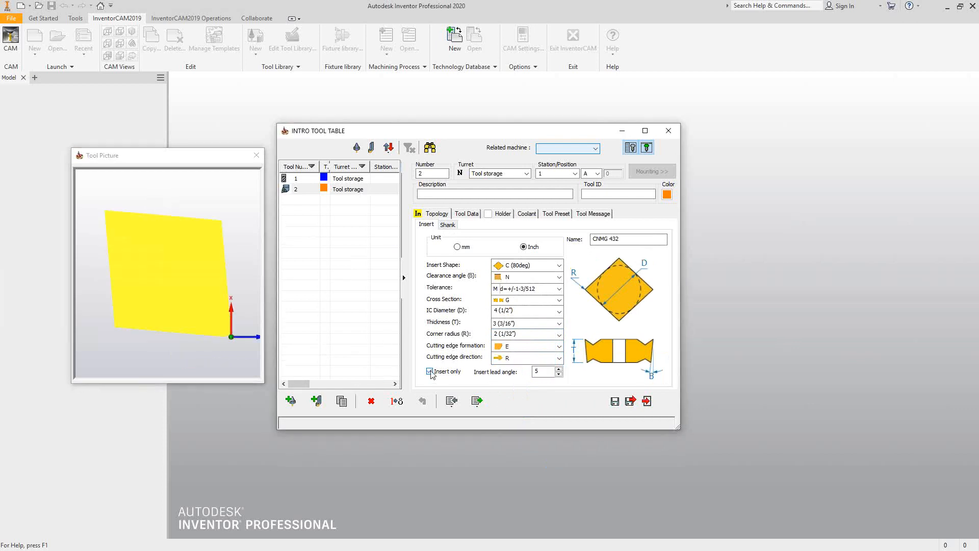
click(431, 372)
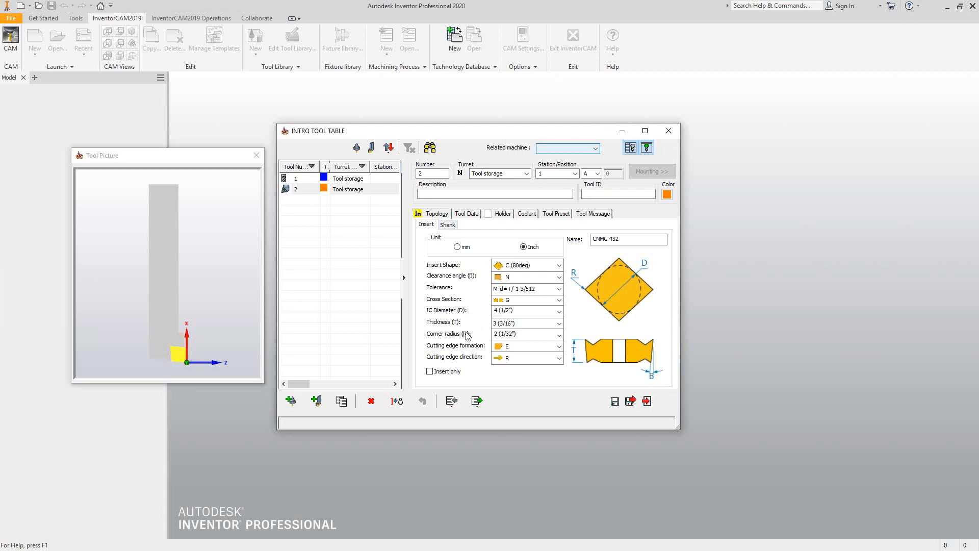
click(431, 372)
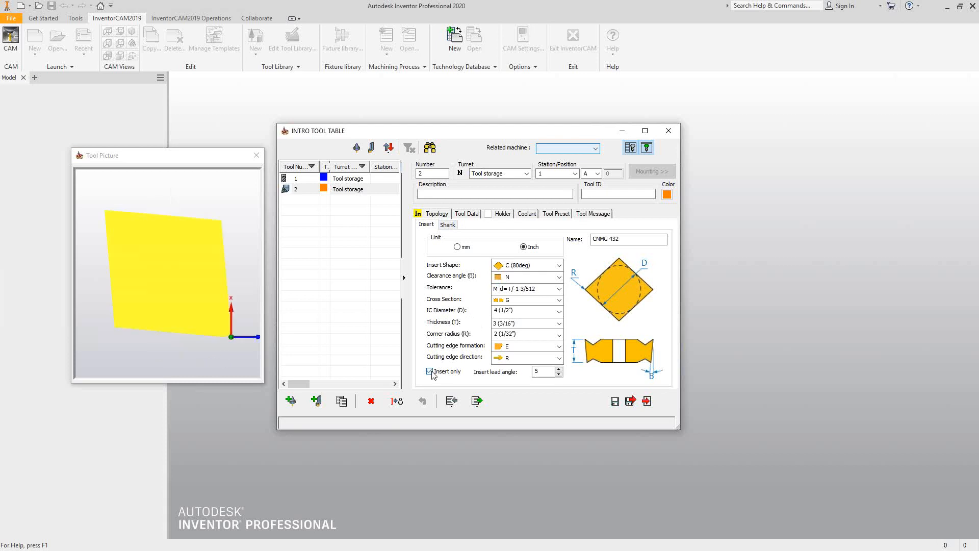
click(431, 372)
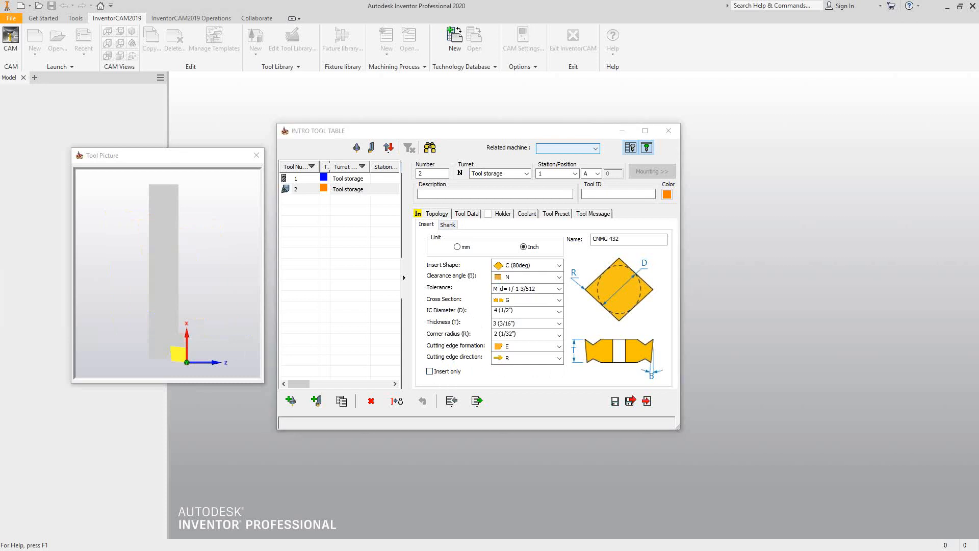
Step: Review the turning tool's shank options for insert clamping, insert shape, insert lead angle and cutting direction
click(449, 226)
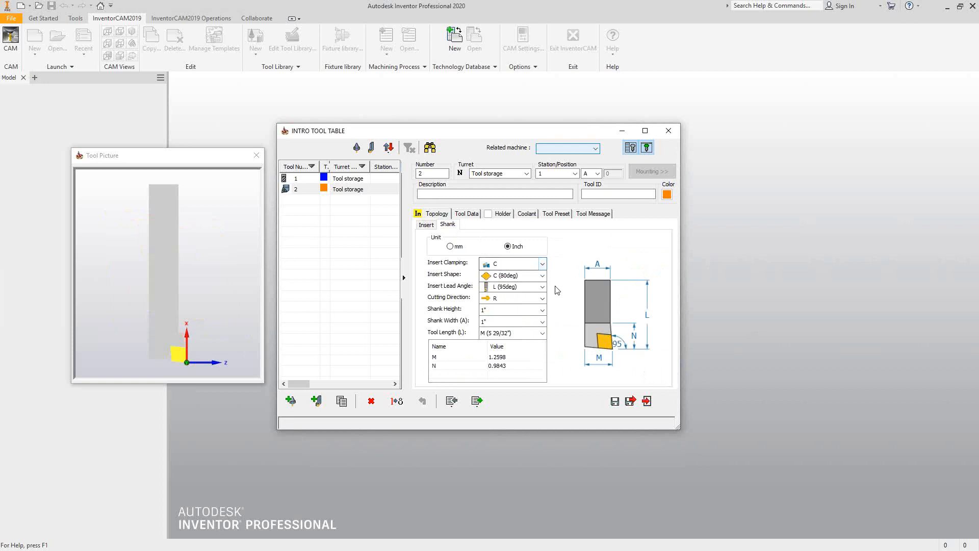
click(543, 264)
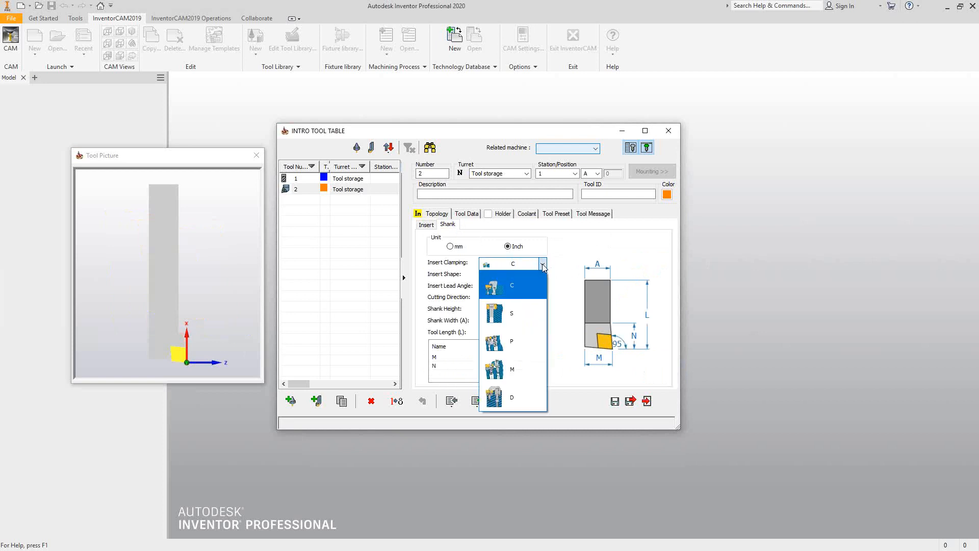
click(543, 275)
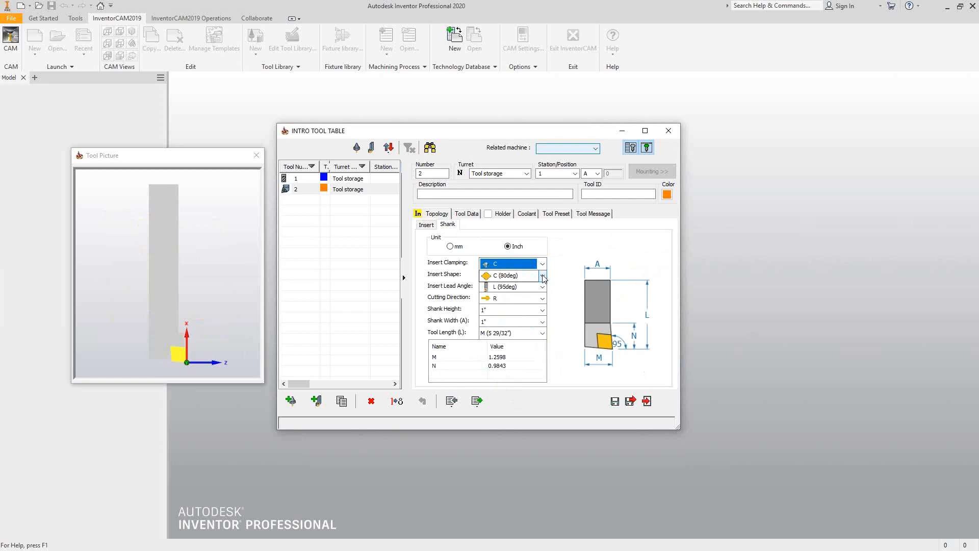
click(543, 276)
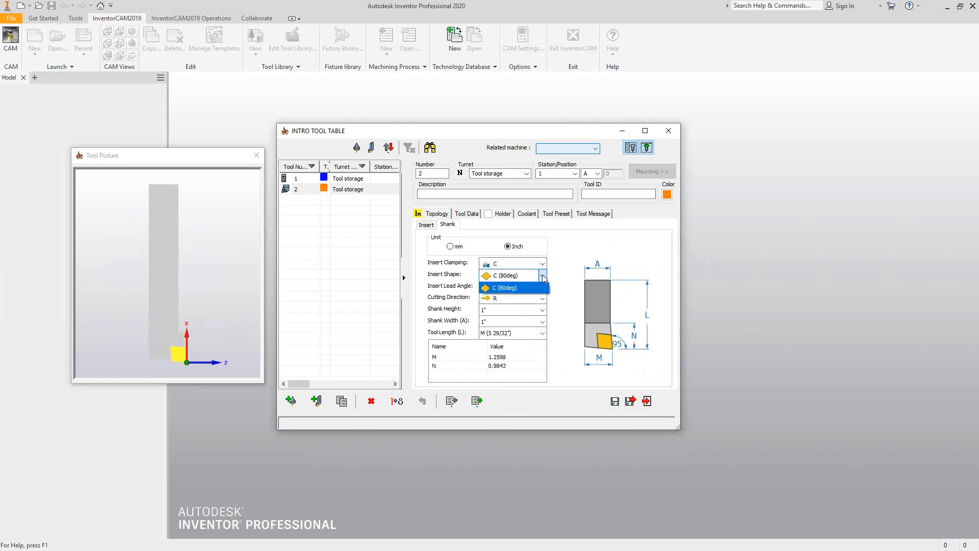
click(542, 278)
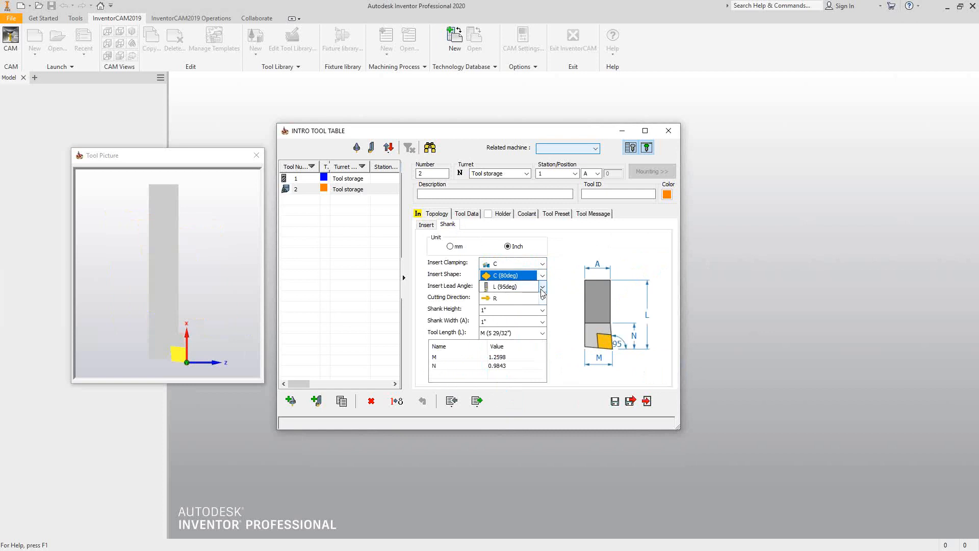
click(543, 288)
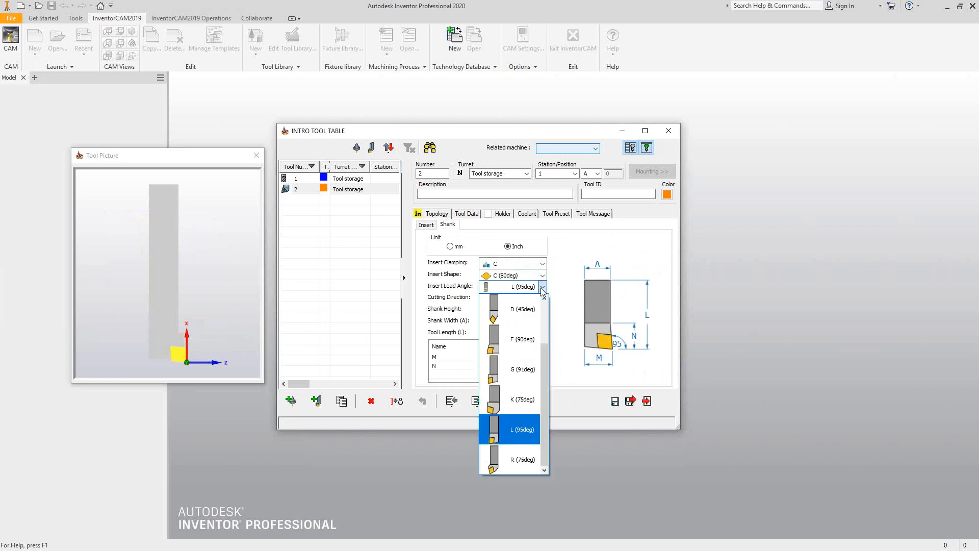
click(543, 288)
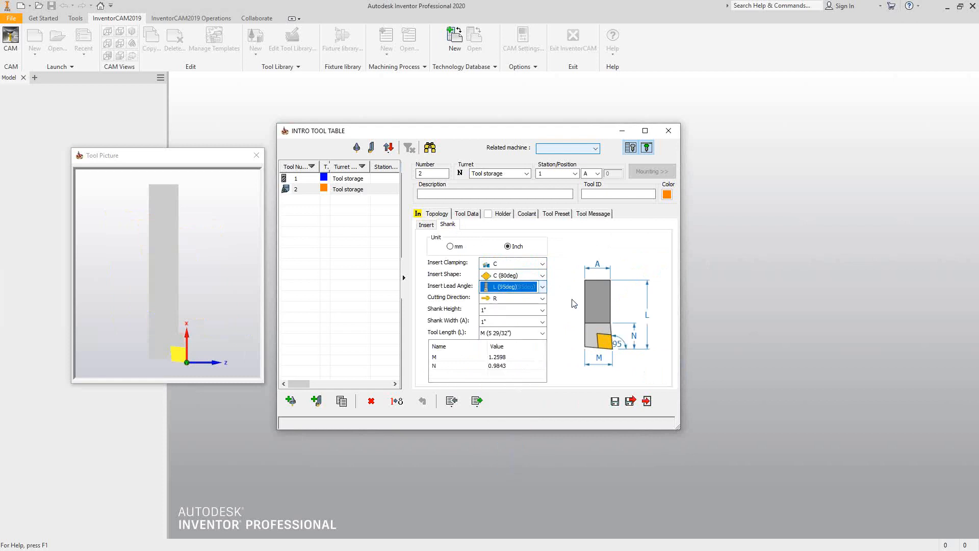
click(542, 299)
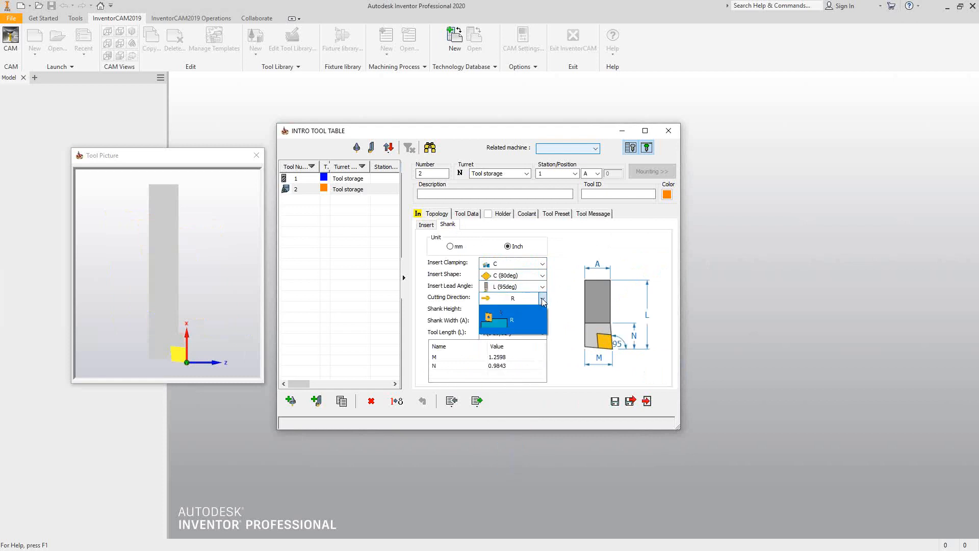
click(510, 321)
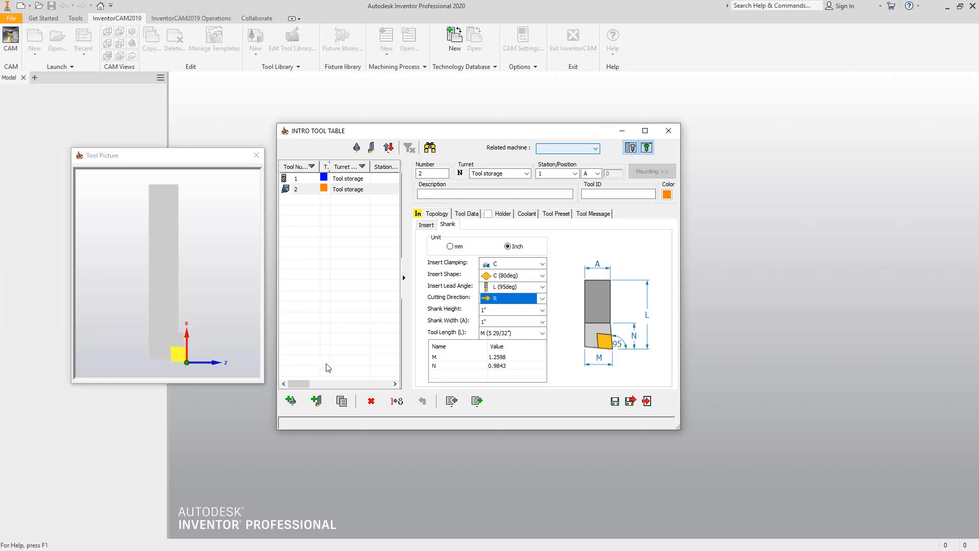
Step: Add an Ext. Rough solid turning tool in inches as tool 3, inspect its preview, and close the tool picture
click(320, 402)
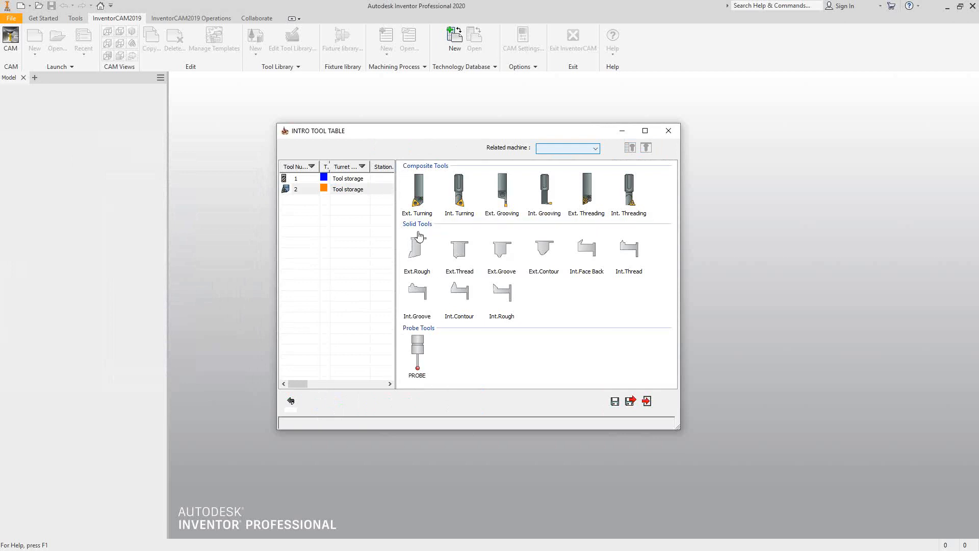
click(417, 252)
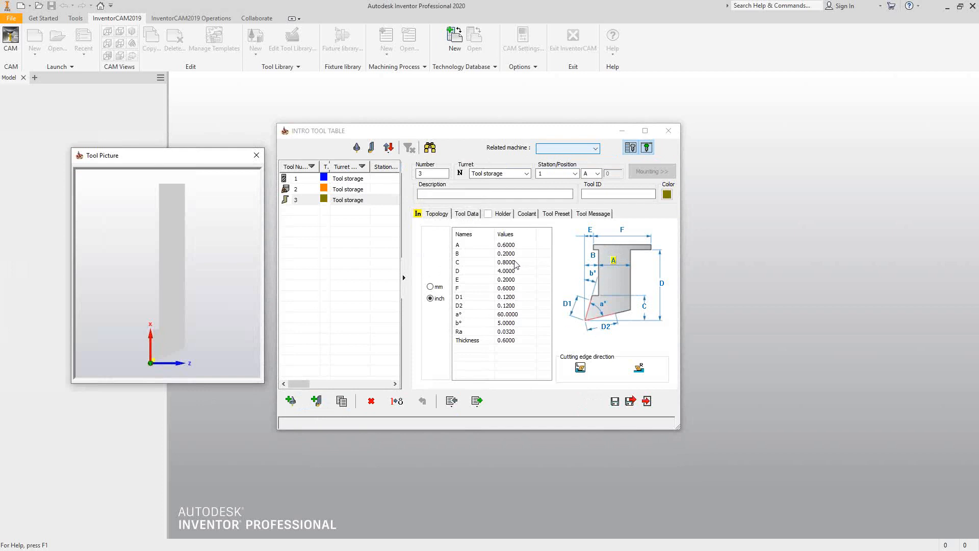
drag(161, 346, 164, 209)
scroll(168, 283, up, 3)
scroll(167, 283, down, 3)
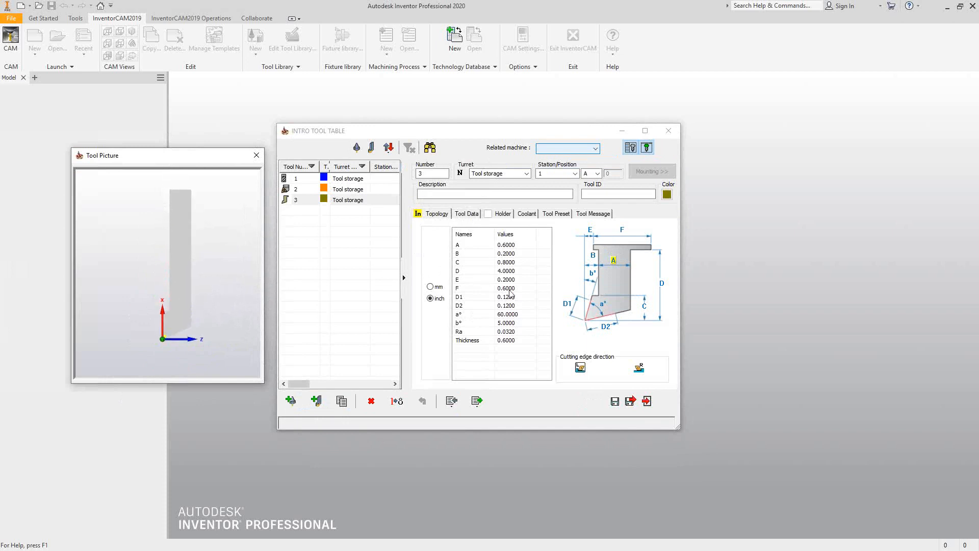
click(430, 298)
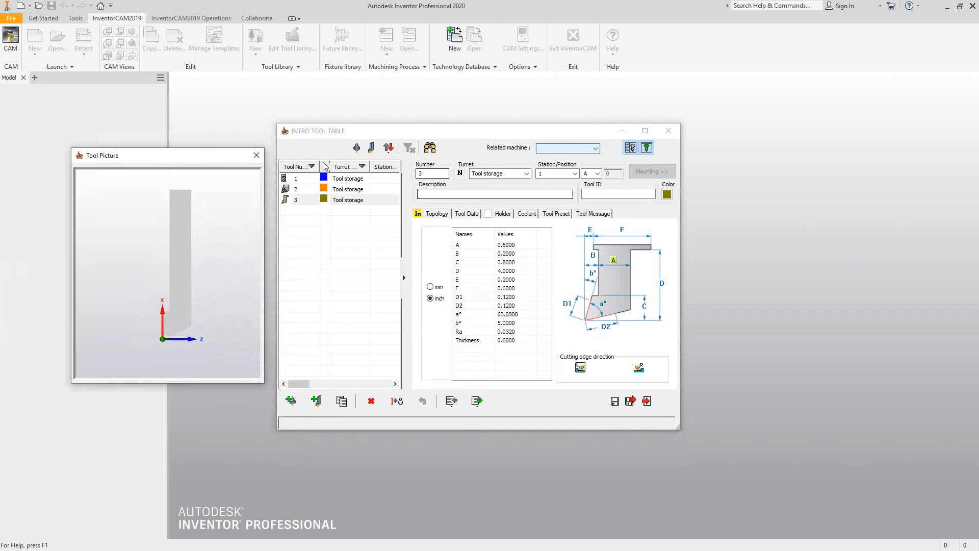
click(257, 155)
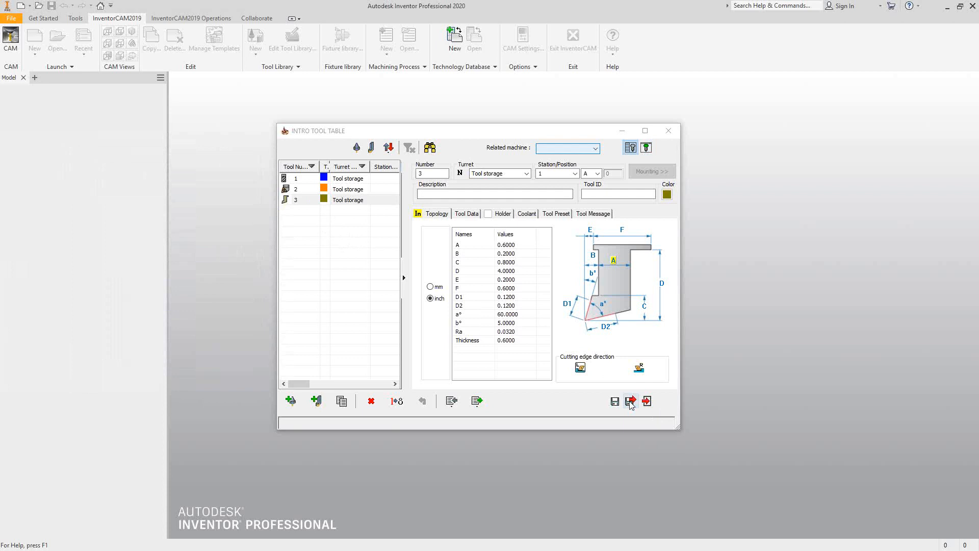
Step: Open the import from tool table and load the SOLIDCAM MASTER TOOLS FOR ALUMINUM library
click(453, 400)
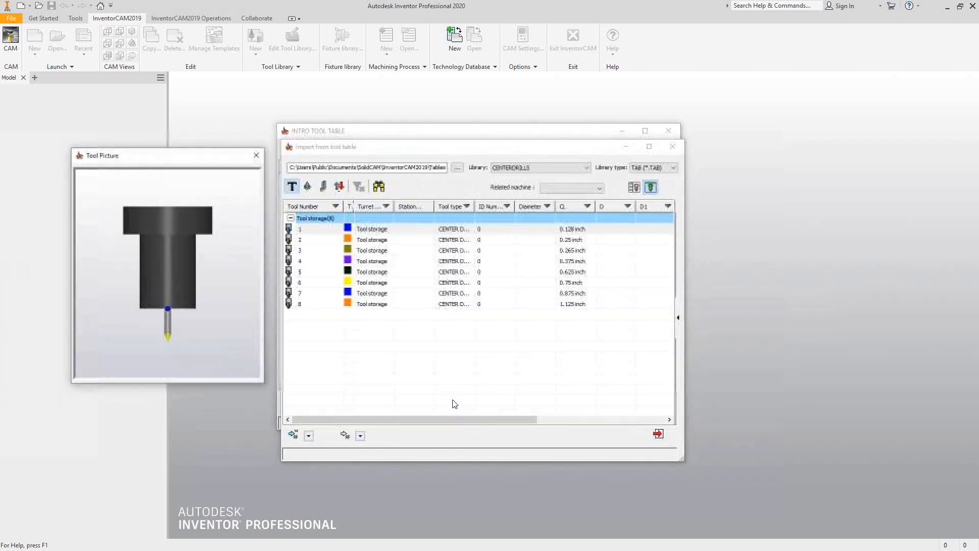
click(575, 167)
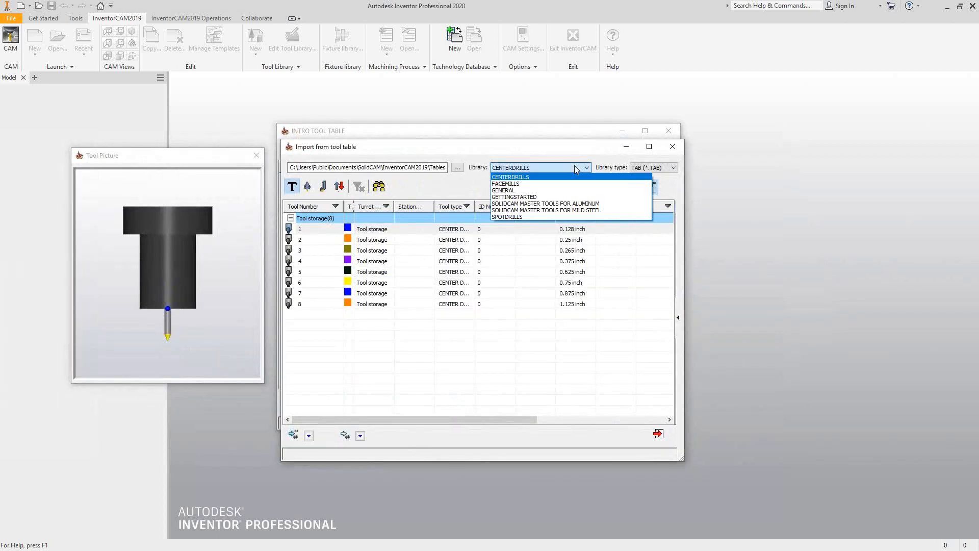
click(564, 210)
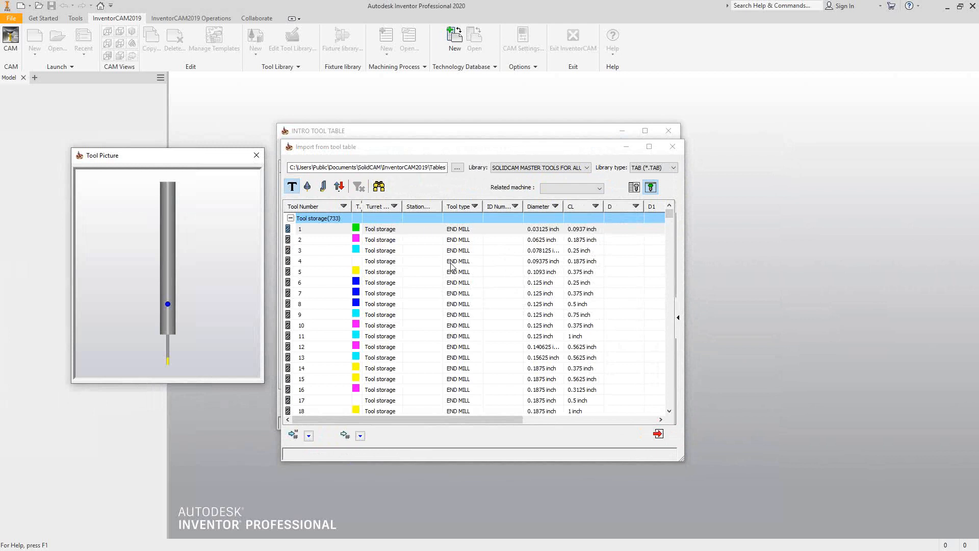
Step: Filter the import library by tool type so that only END MILL is included
click(475, 208)
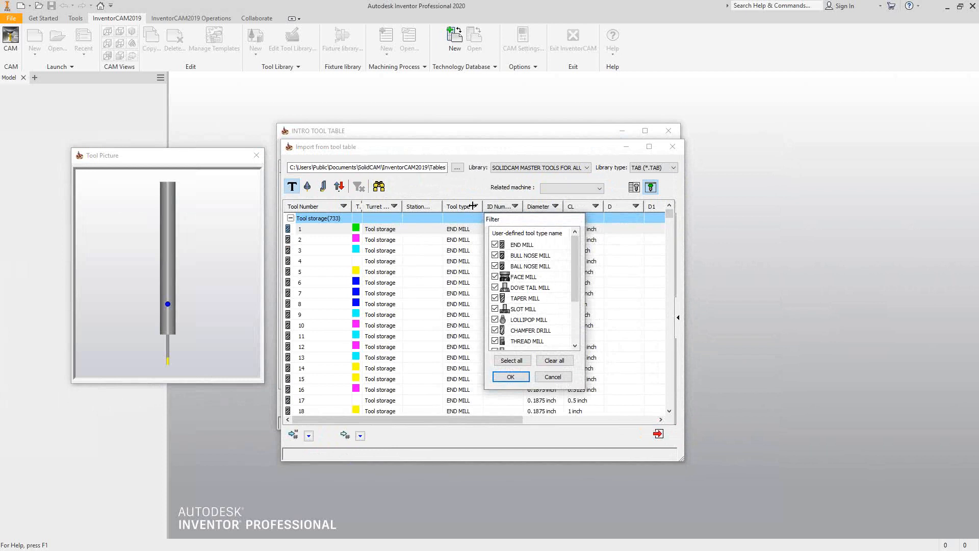
click(554, 360)
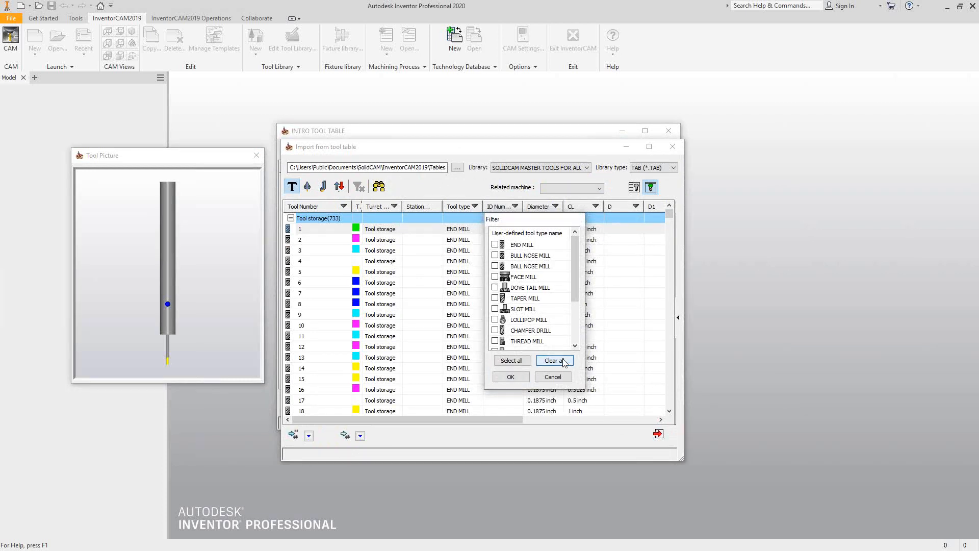
click(494, 245)
click(522, 381)
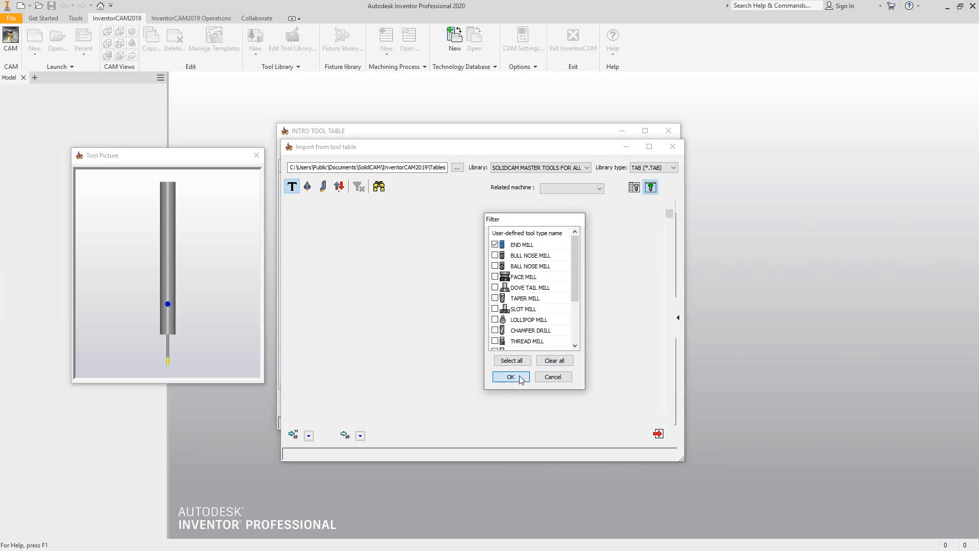
click(511, 377)
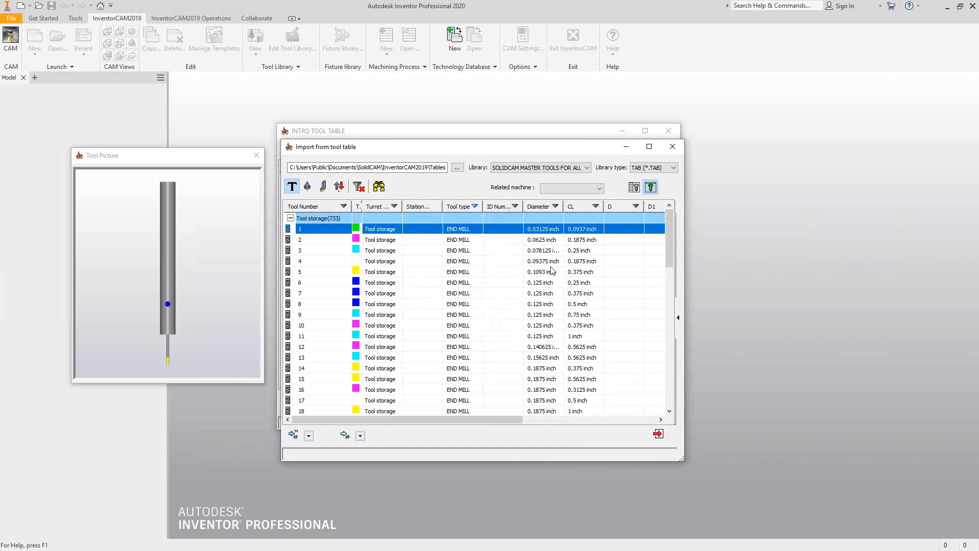
Step: Filter the end mills by diameter from .499 to .5
click(555, 206)
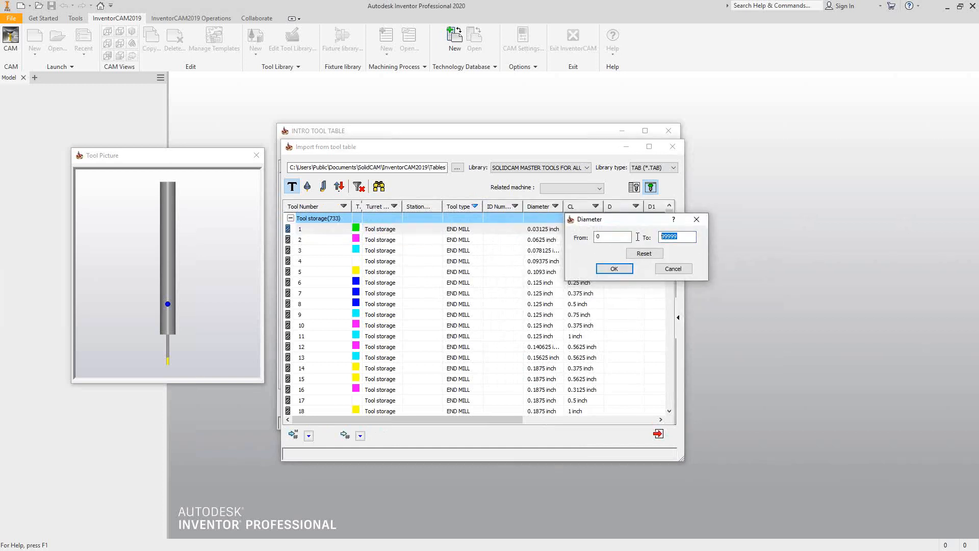
text(.5)
drag(616, 237, 566, 248)
text(.499)
click(613, 270)
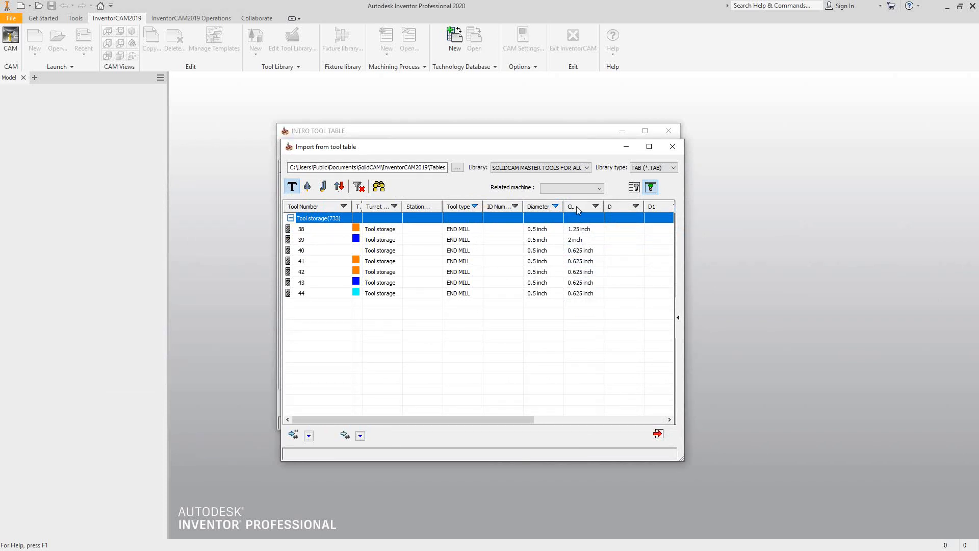
Step: Select the 0.5 inch end mill with the 2 inch cutting length, uncover the tool table behind, and show the tool's parameters
click(583, 239)
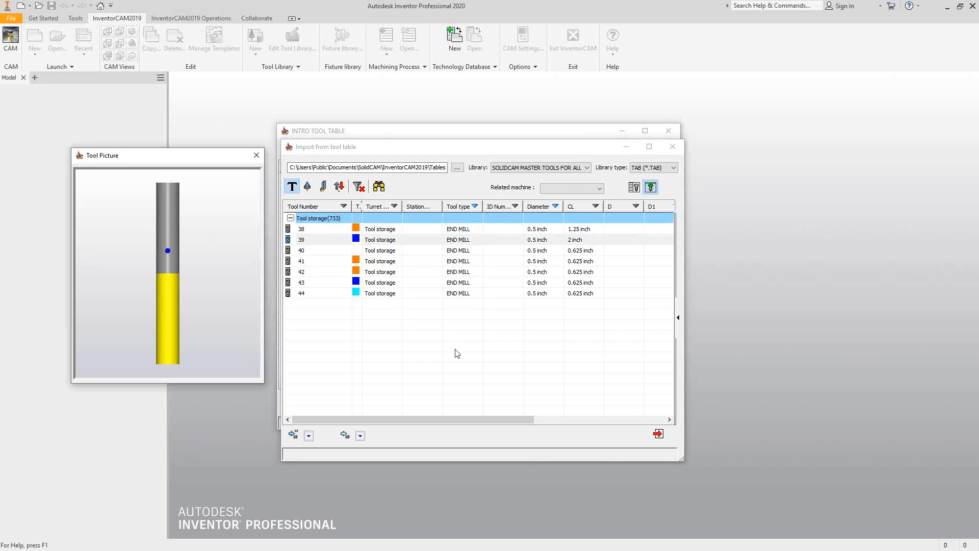
drag(415, 148, 606, 210)
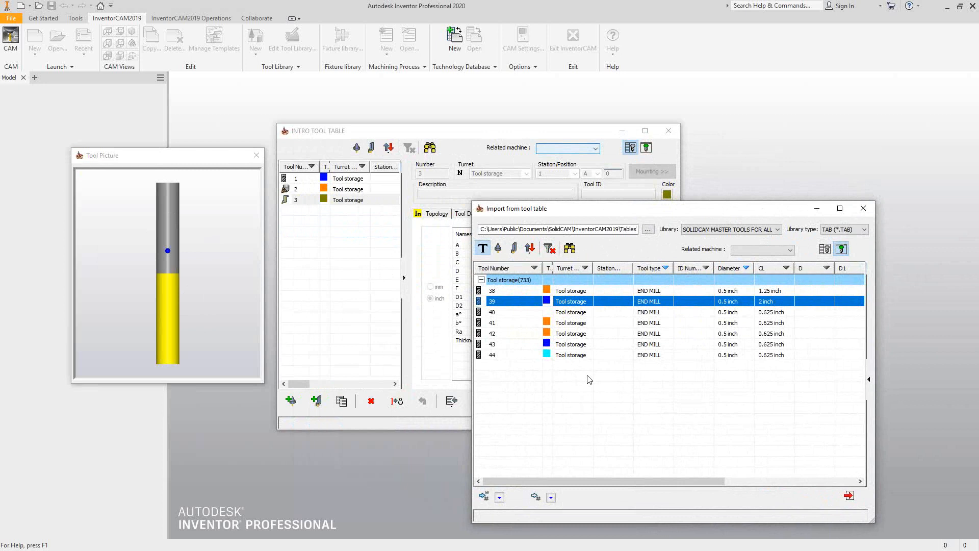
click(869, 379)
click(870, 379)
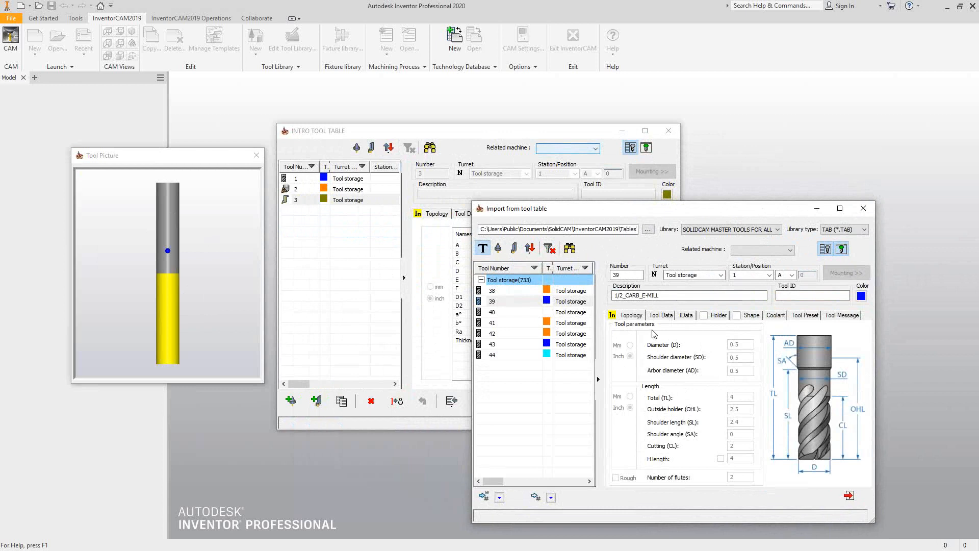
click(668, 293)
Step: Import the selected 0.5 inch end mill into Intro Tool Table to the next free tool number
click(550, 498)
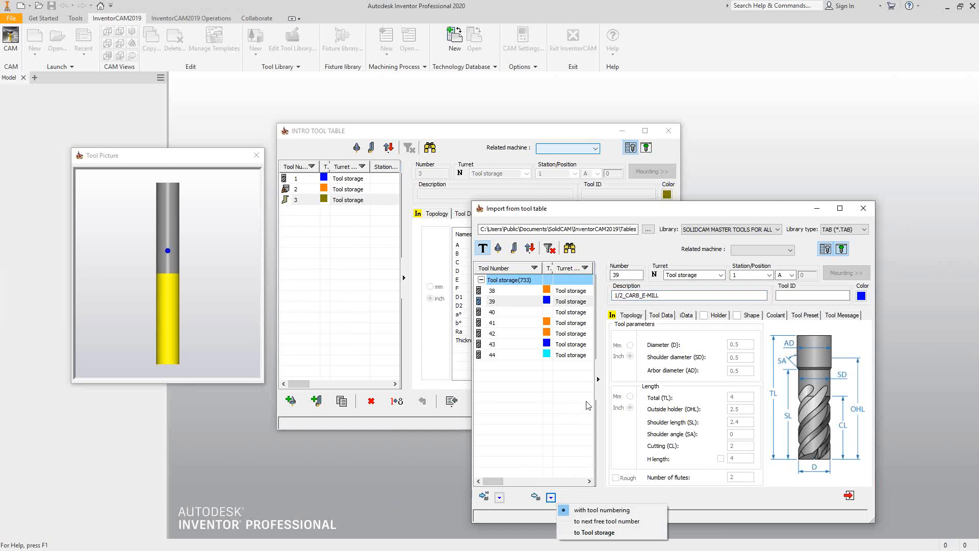
click(600, 522)
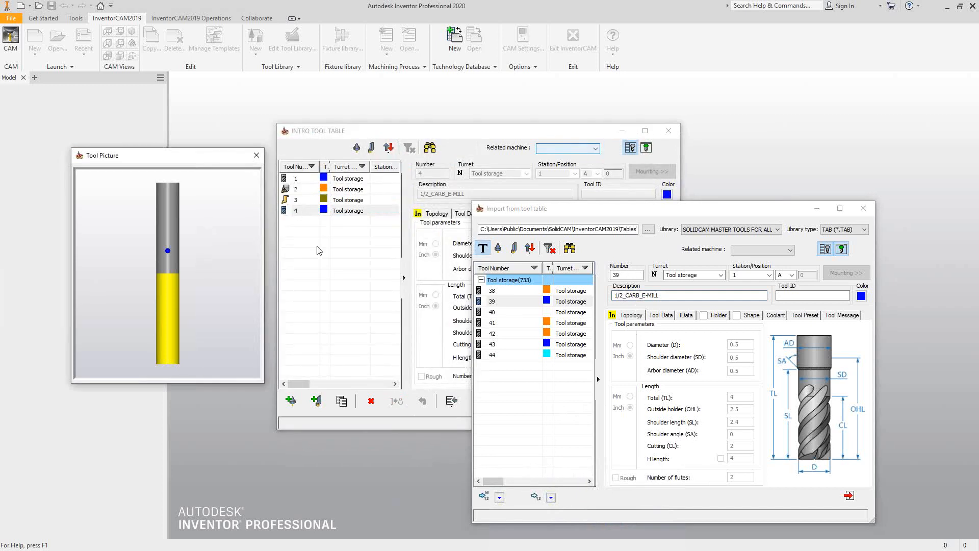
click(551, 498)
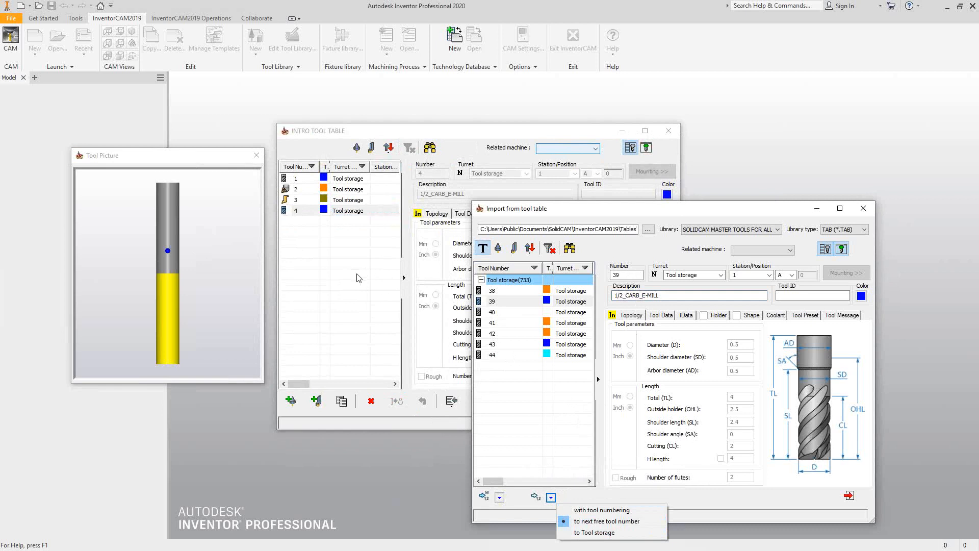
click(535, 430)
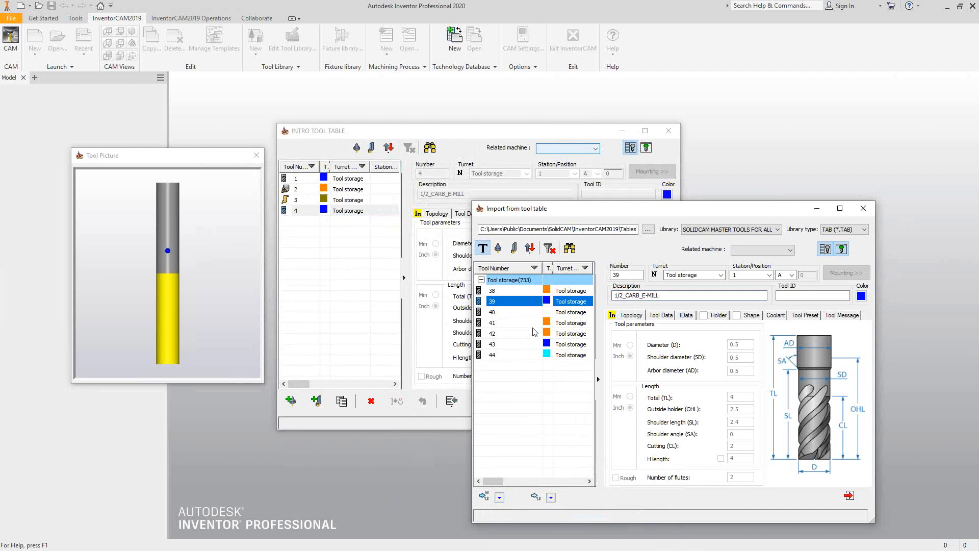
Step: Hide the tool details, close the import window, and save and exit Intro Tool Table
click(596, 378)
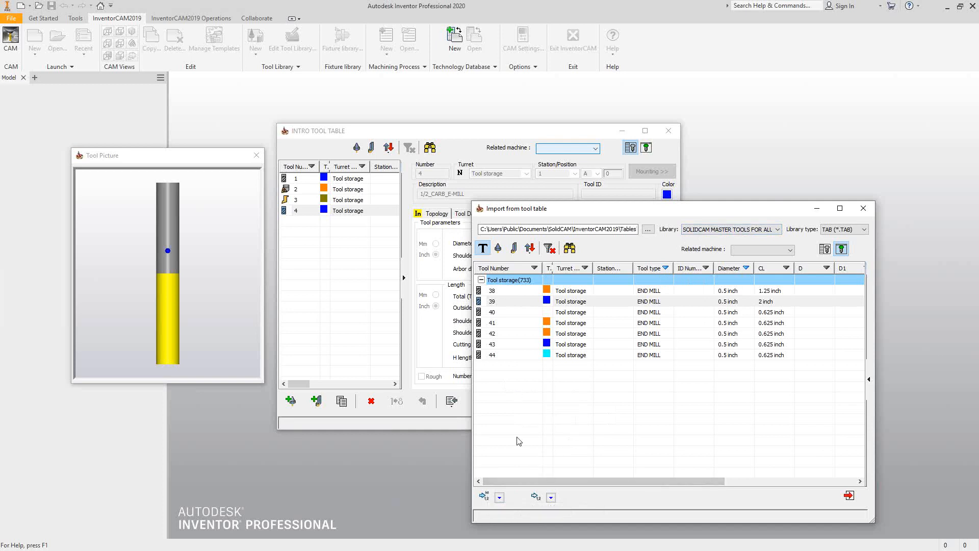
click(862, 208)
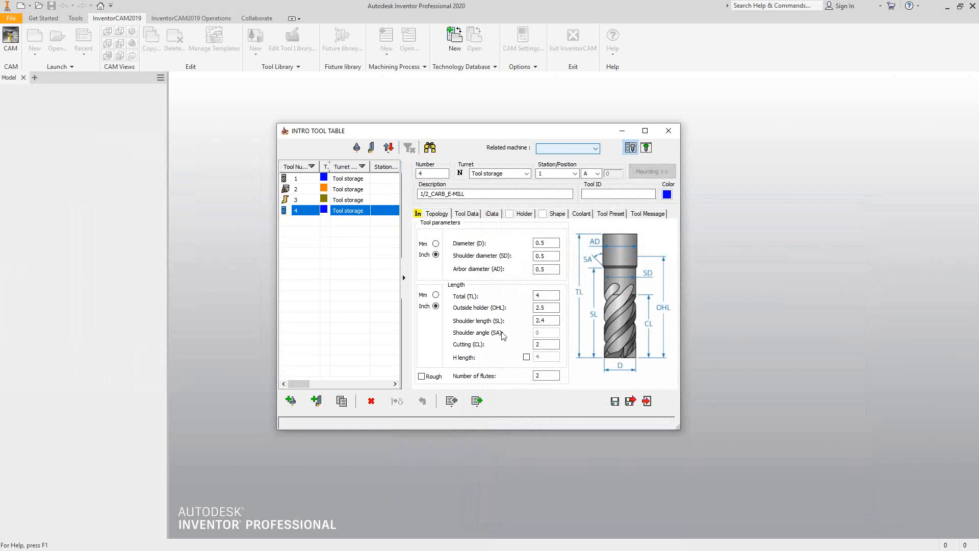
click(631, 401)
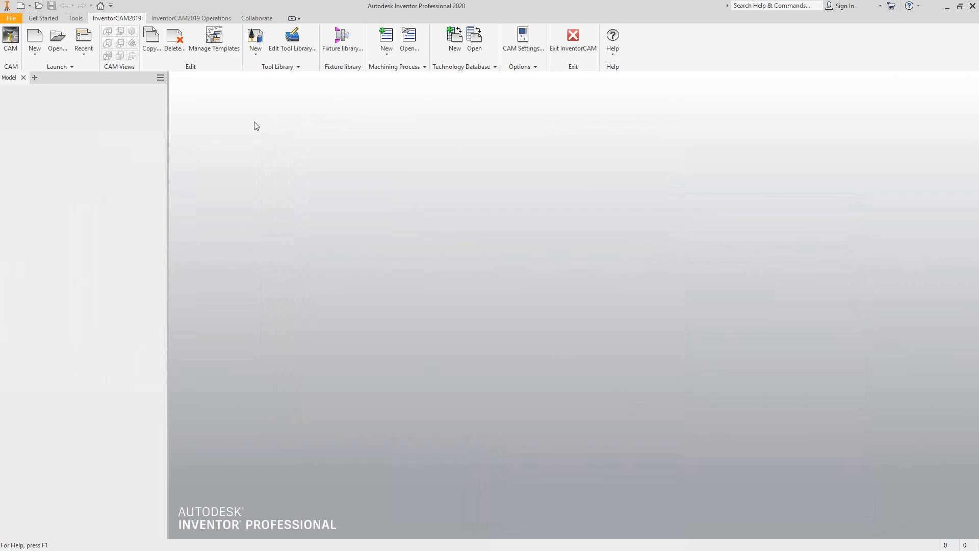
Step: Open the most recent CAM part, SIMPLE TURNING-DEMO, and open its part tool table
click(83, 43)
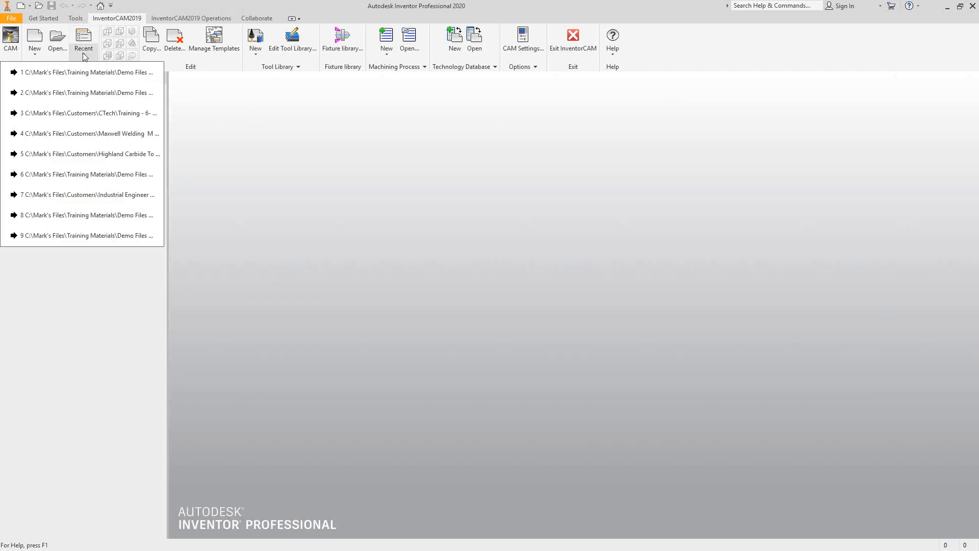
click(80, 72)
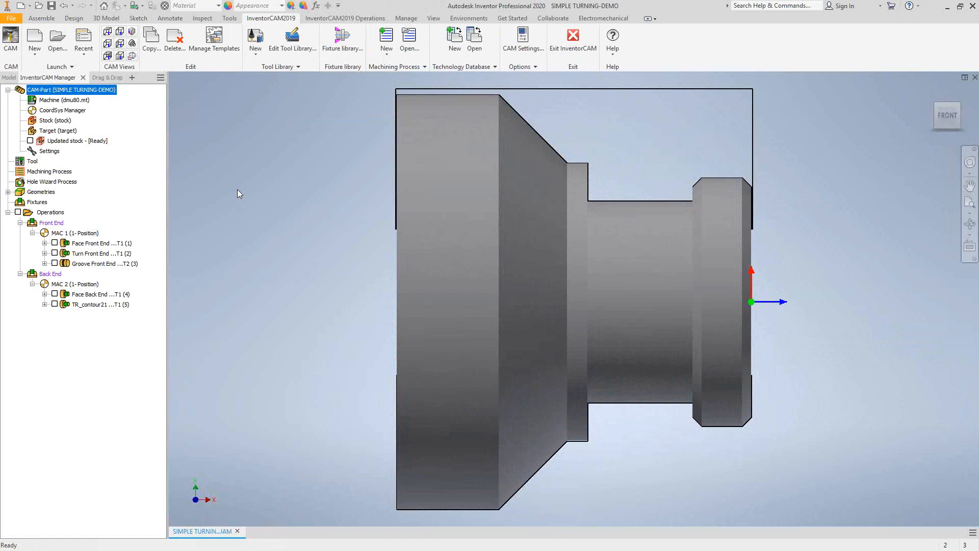
click(33, 161)
double_click(33, 162)
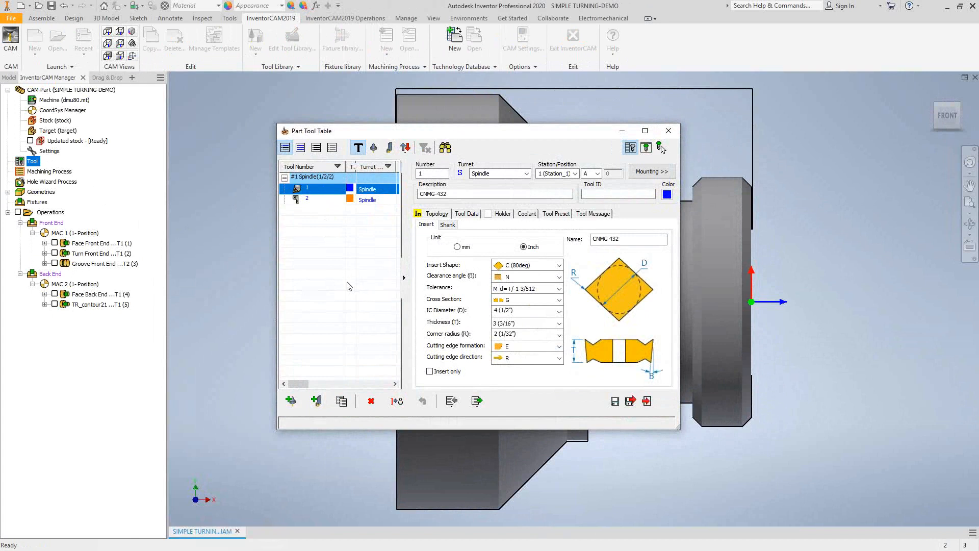
Step: Import all tools from the INTRO TOOL TABLE library into the part tool table and close the import window
click(450, 401)
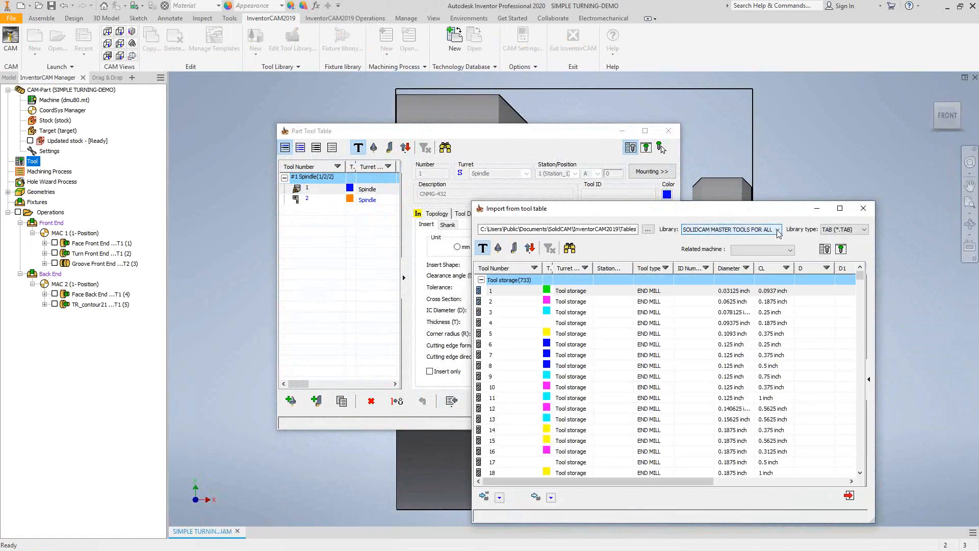
click(778, 230)
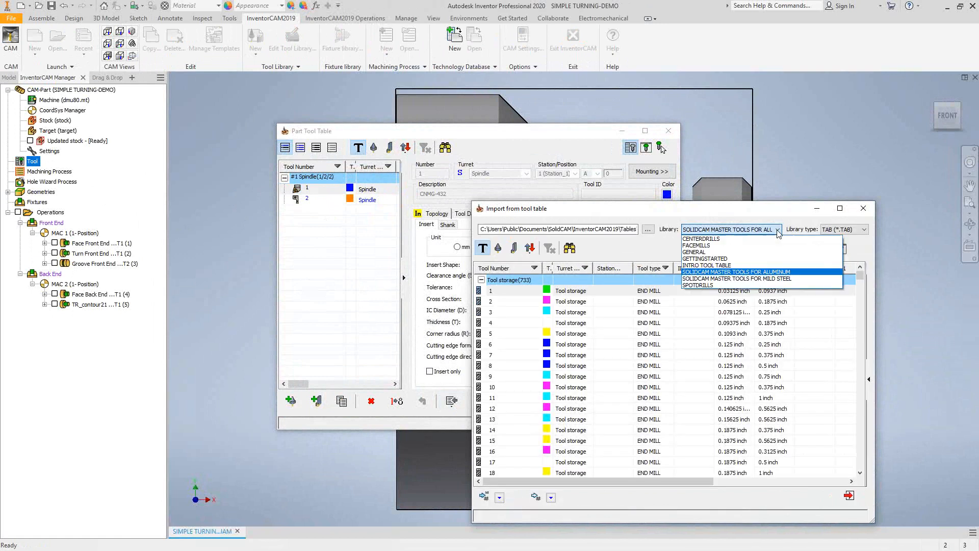
click(727, 265)
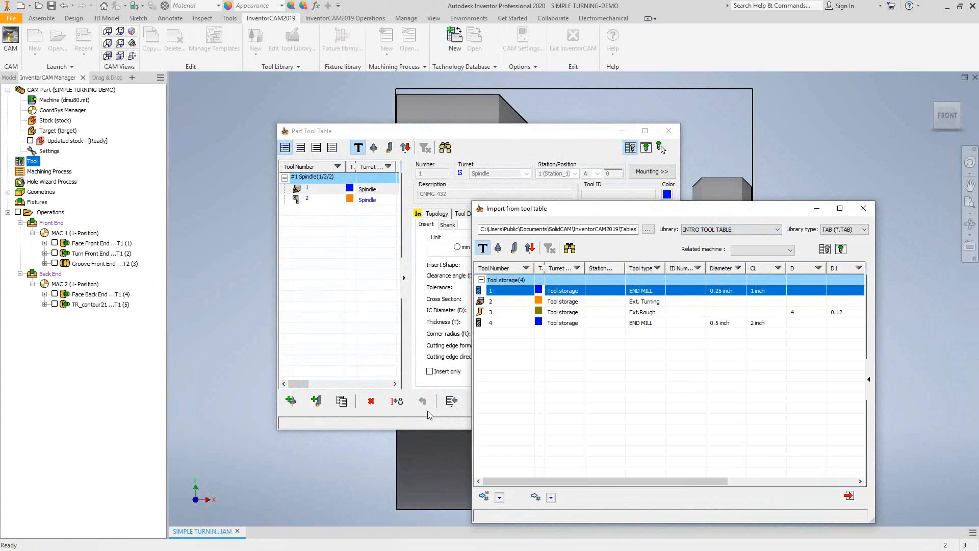
click(483, 498)
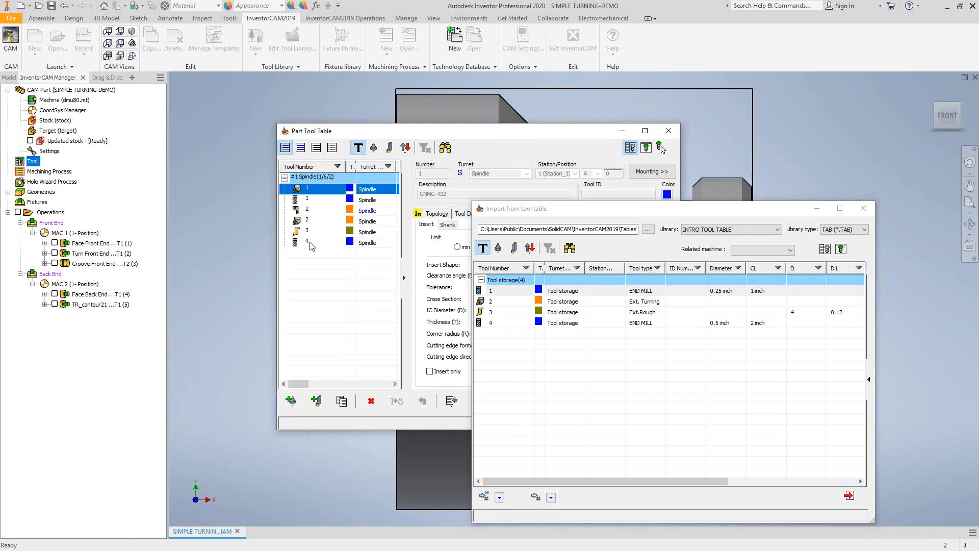
click(863, 208)
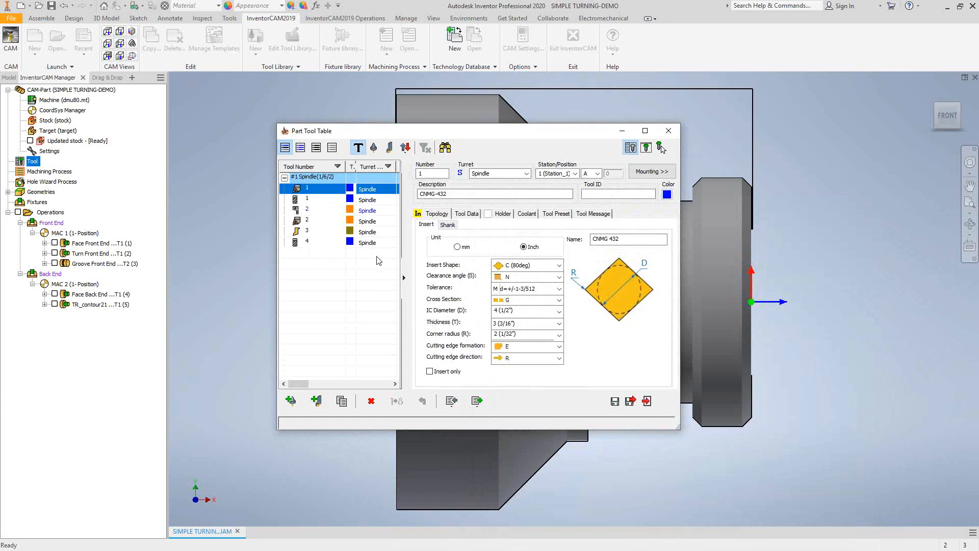
Step: Set the imported 0.25 inch end mill's tool number to 10 and show its feed and spin data
click(316, 199)
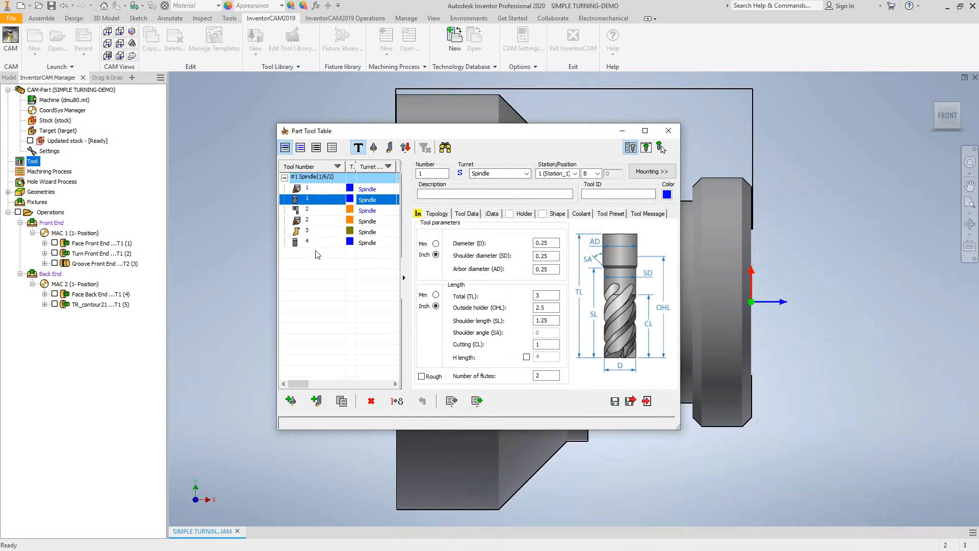
drag(433, 174, 392, 174)
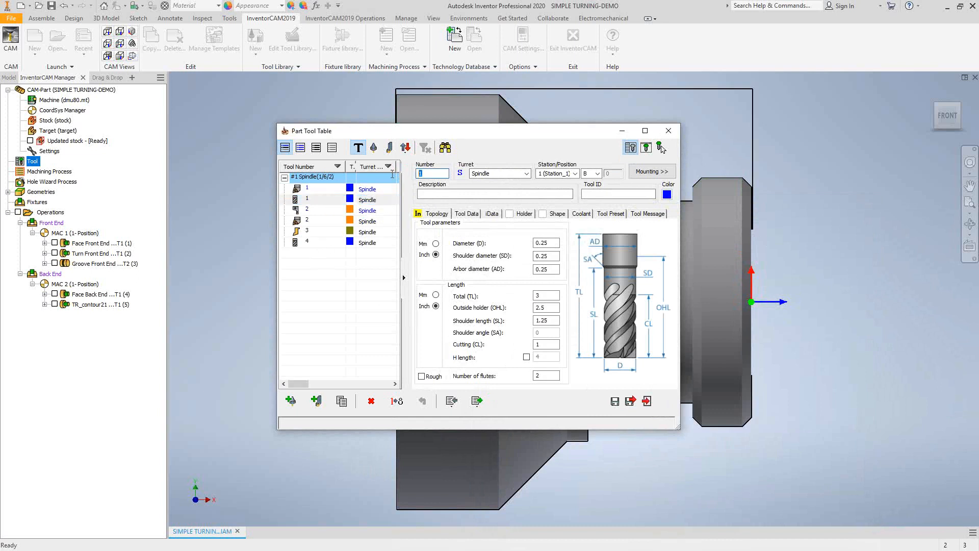
text(1)
click(354, 287)
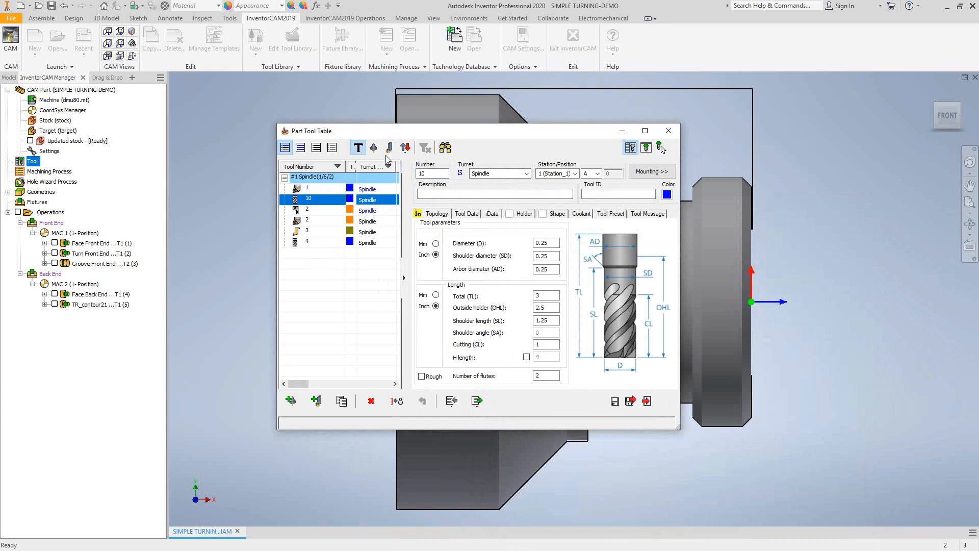
click(467, 214)
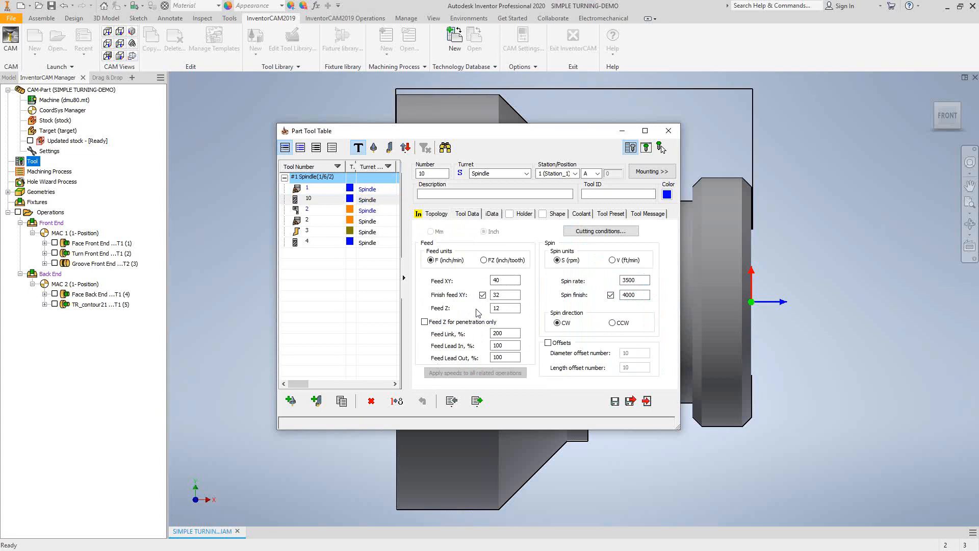
Step: Renumber all tools in the part tool table by operation sequence, starting from number 1
click(309, 188)
shift+click(312, 242)
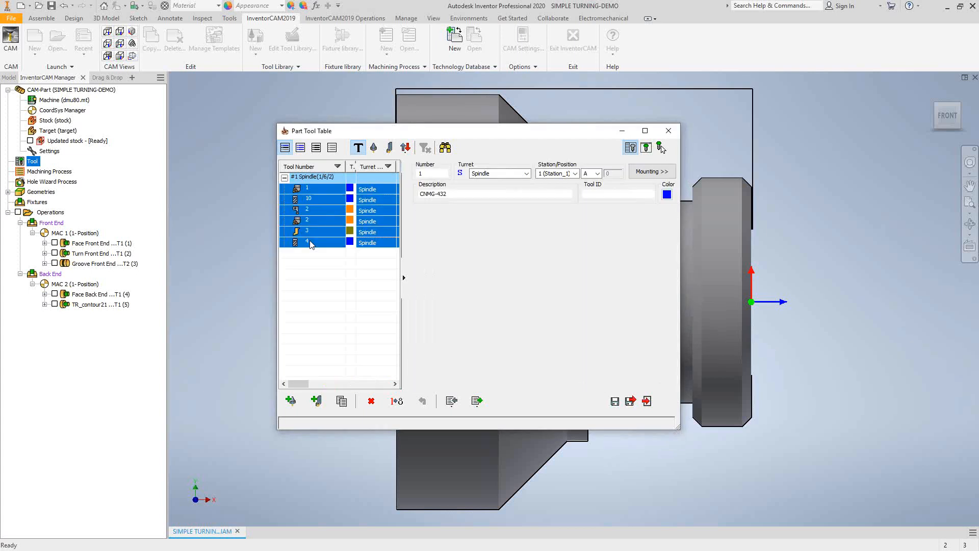
click(396, 401)
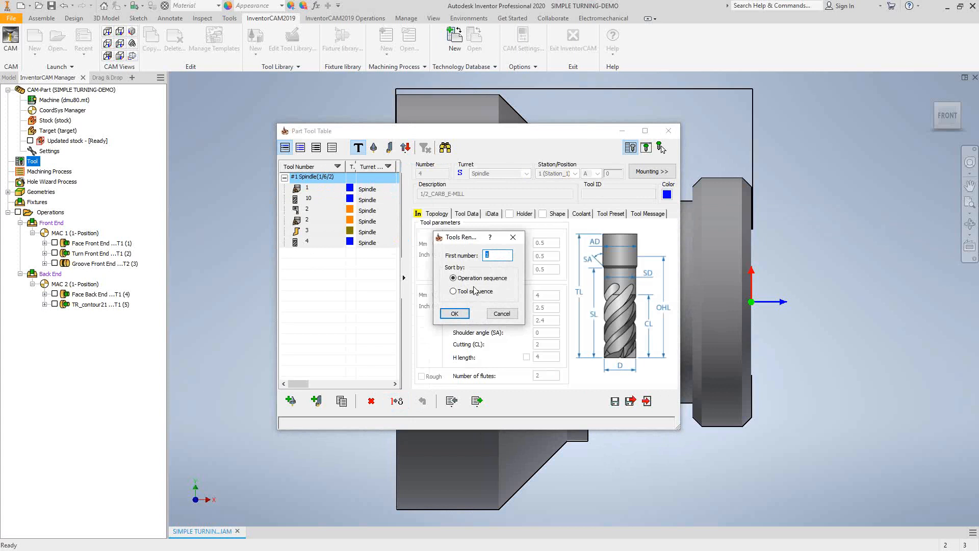
click(454, 313)
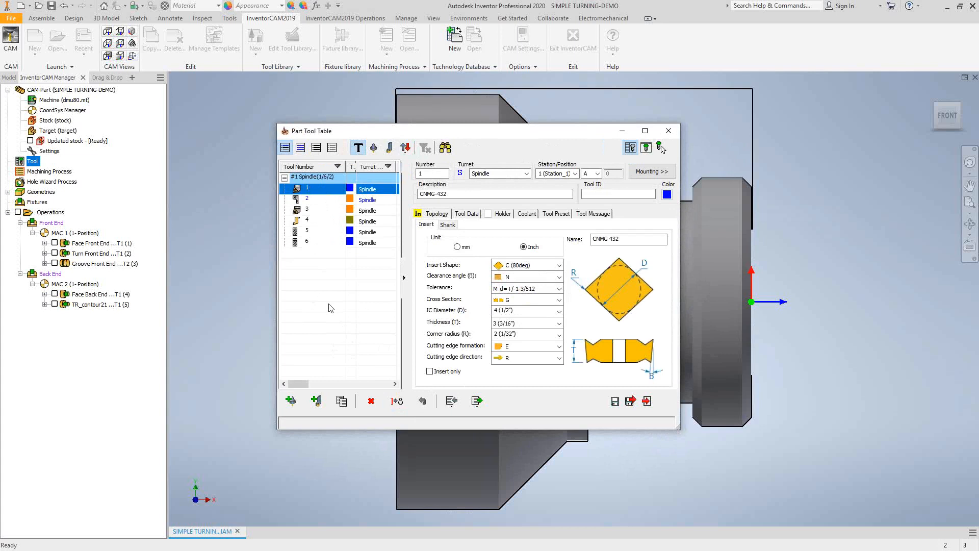
Step: Open the export of all part tools to view the available destination folders, and cancel without exporting
click(476, 402)
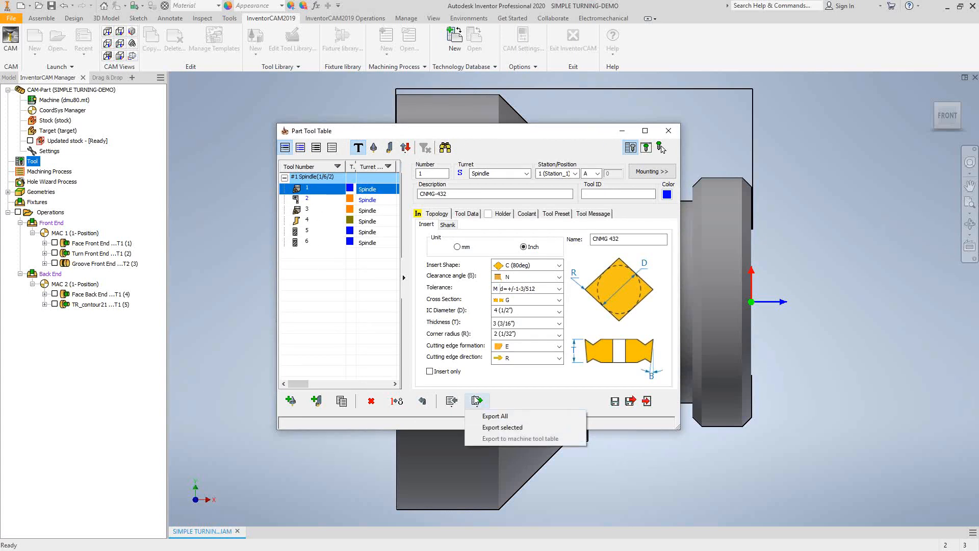
click(495, 416)
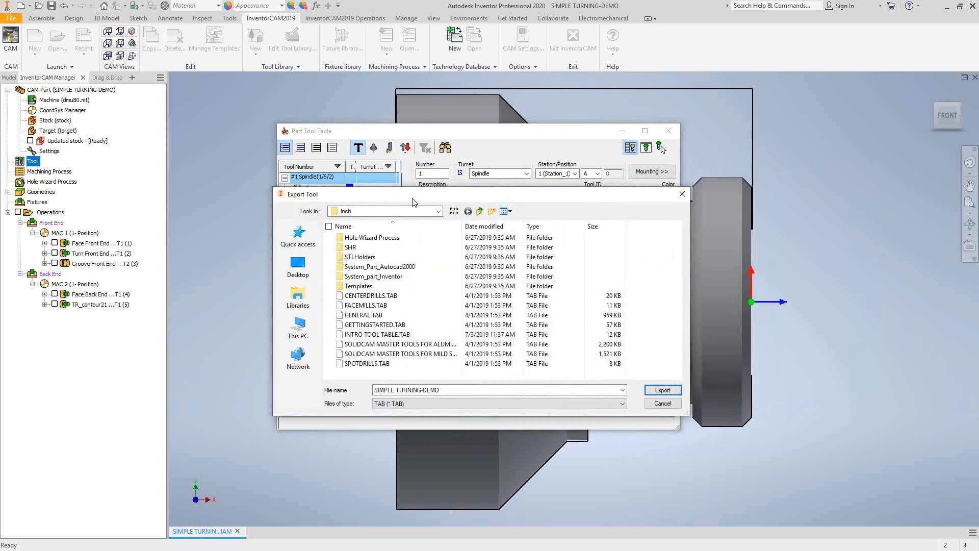
click(438, 211)
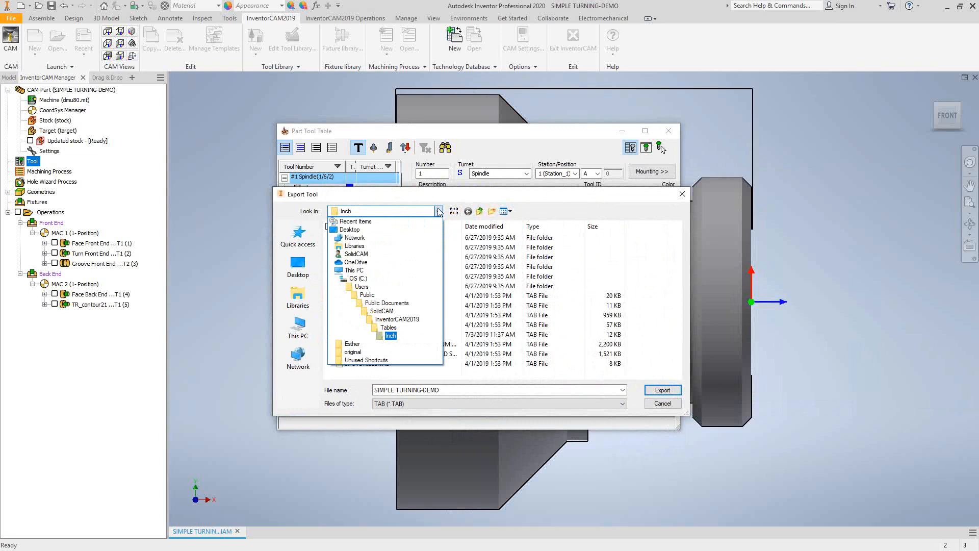
click(681, 196)
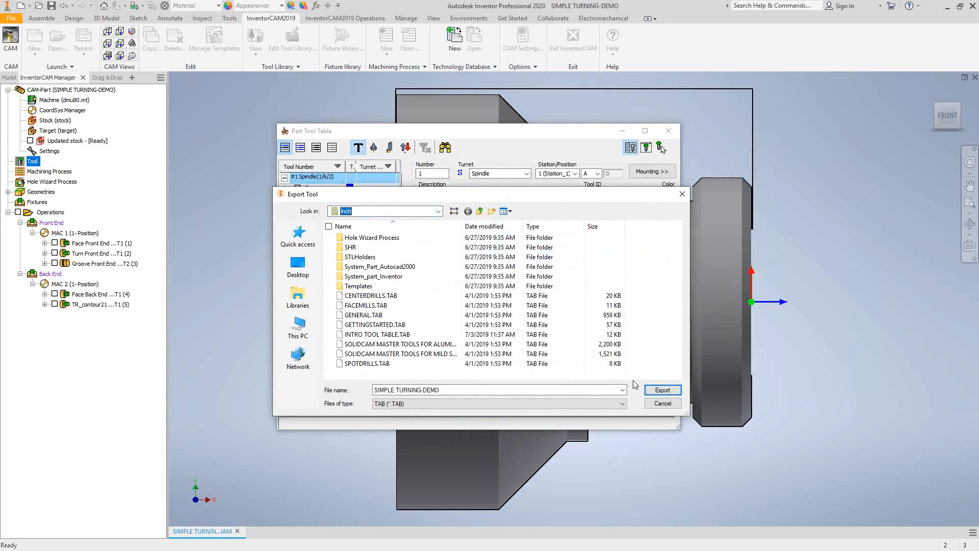
click(653, 404)
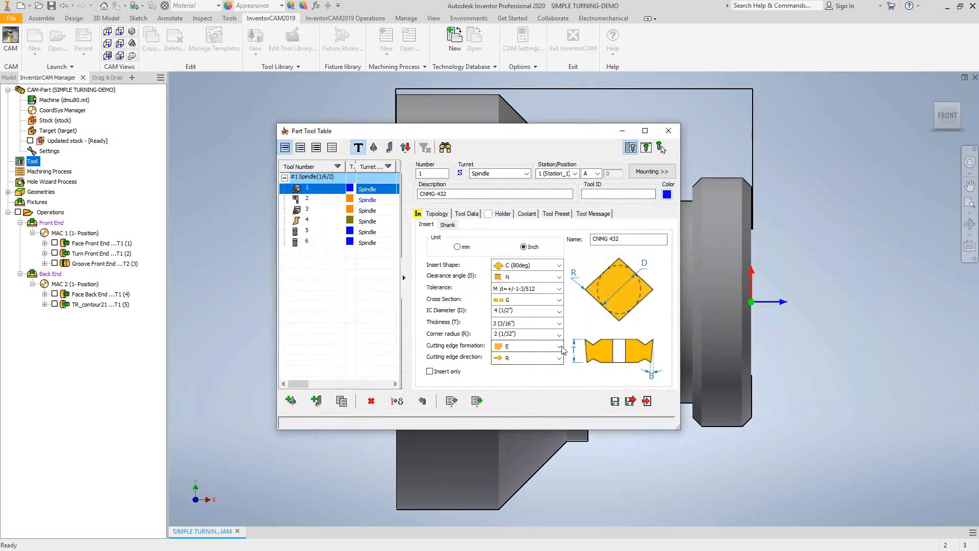
Step: Exit the part tool table without saving its changes
click(647, 402)
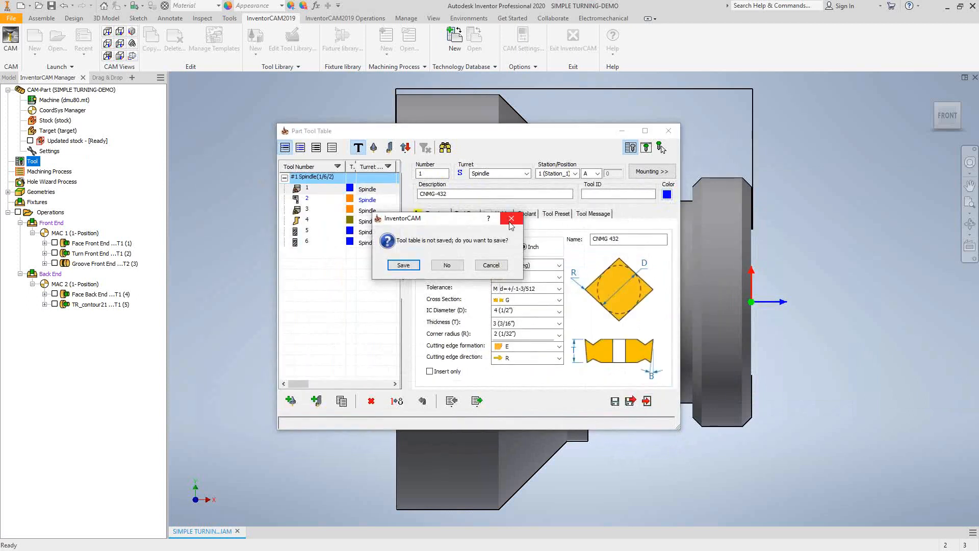
click(447, 264)
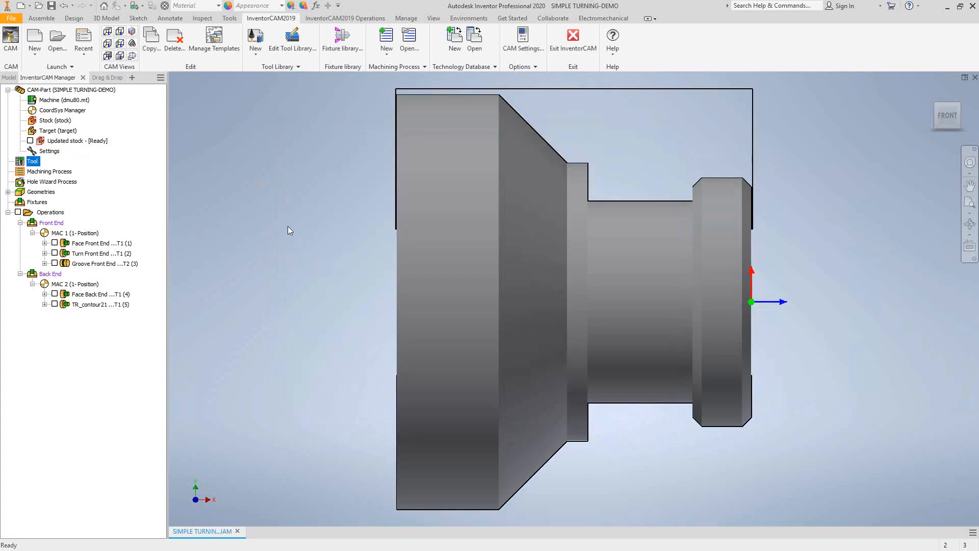
scroll(288, 231, down, 10)
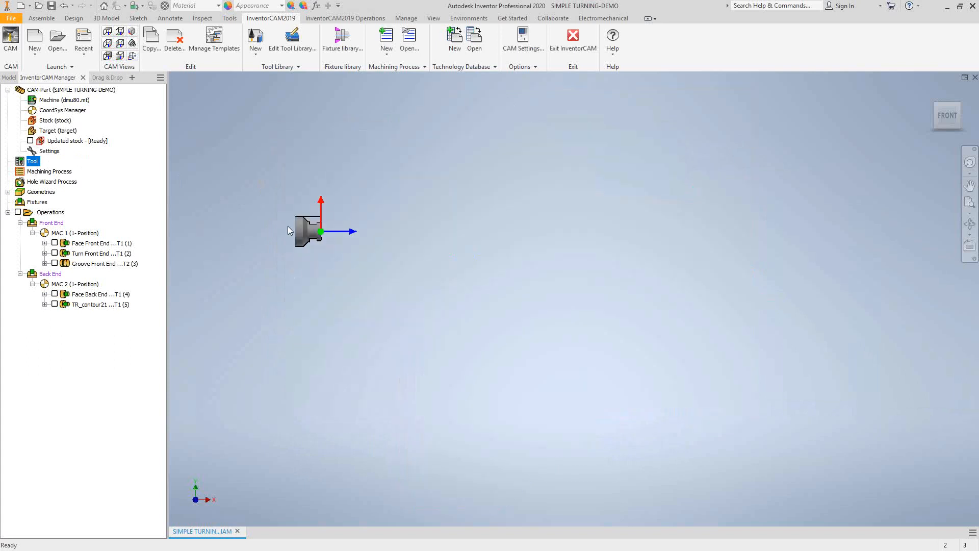